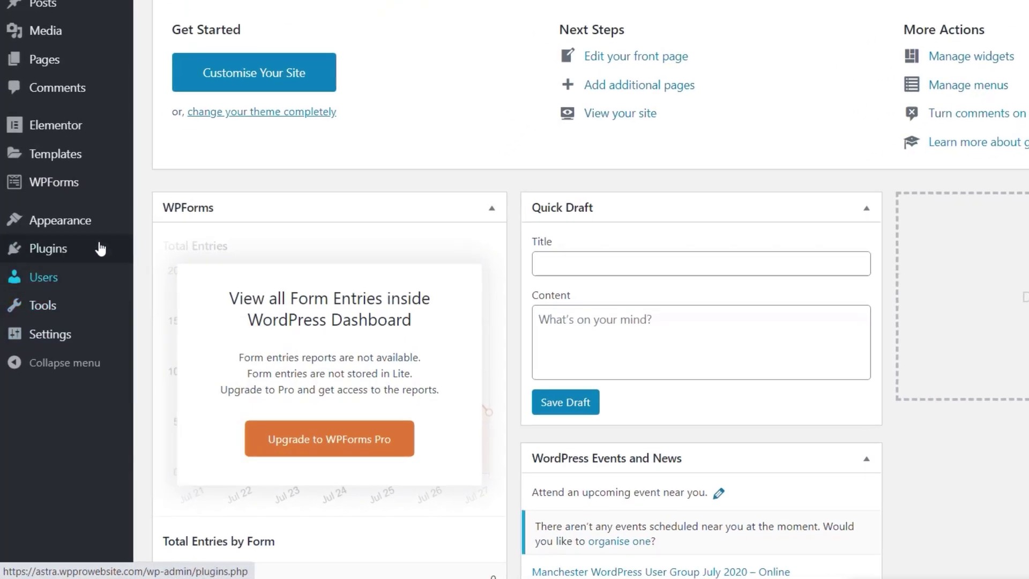
Step: Add a new Header Footer & Blocks template titled "Default Header" and set its template type to Header
mouse_move(76, 299)
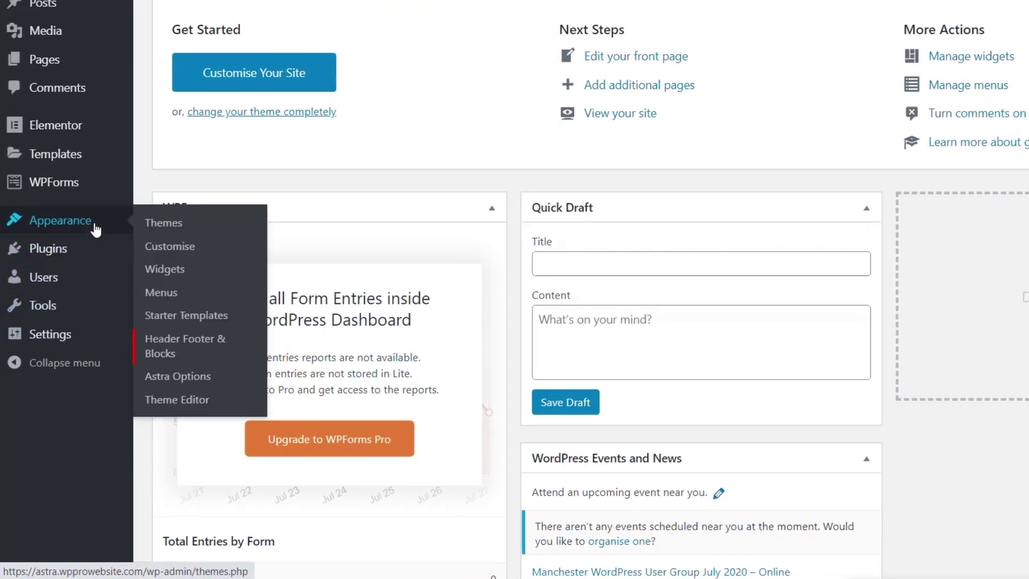
left_click(202, 344)
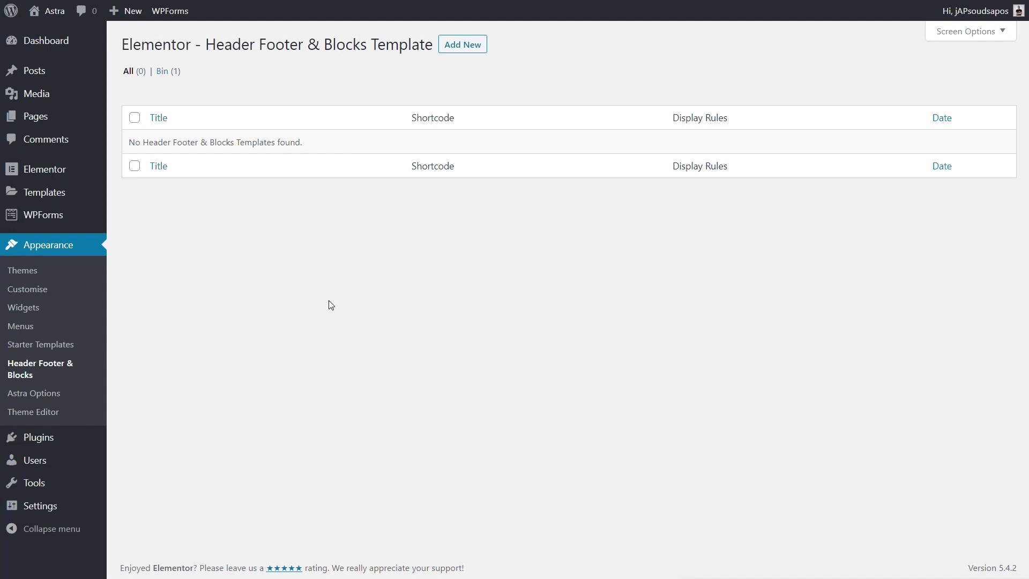
left_click(463, 48)
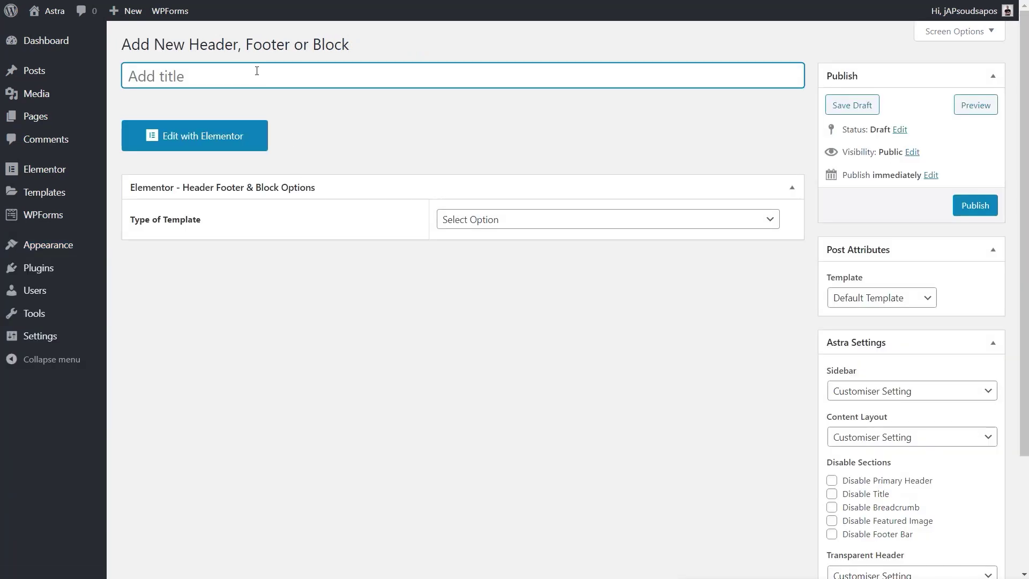
type("Default Header")
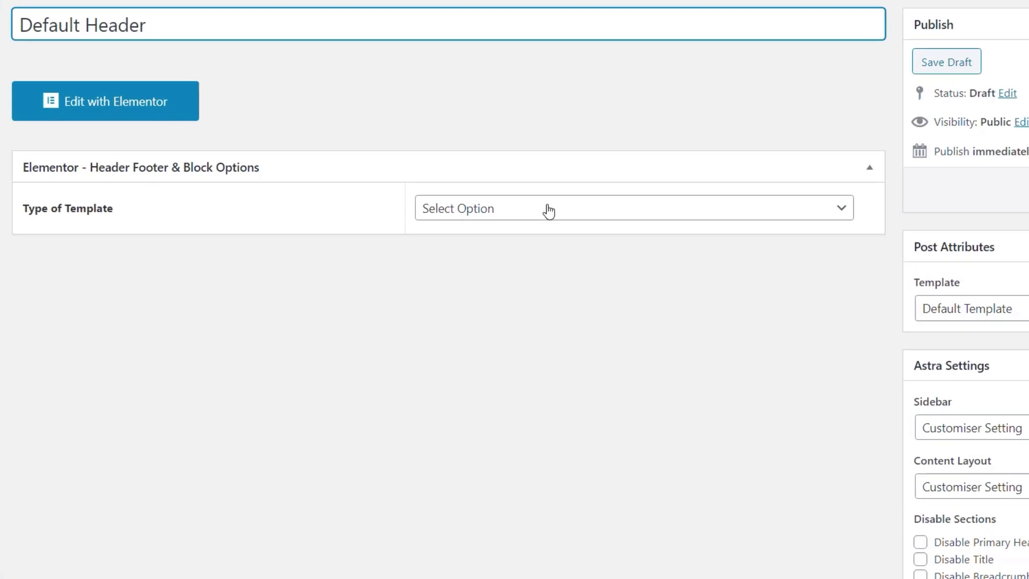
left_click(548, 211)
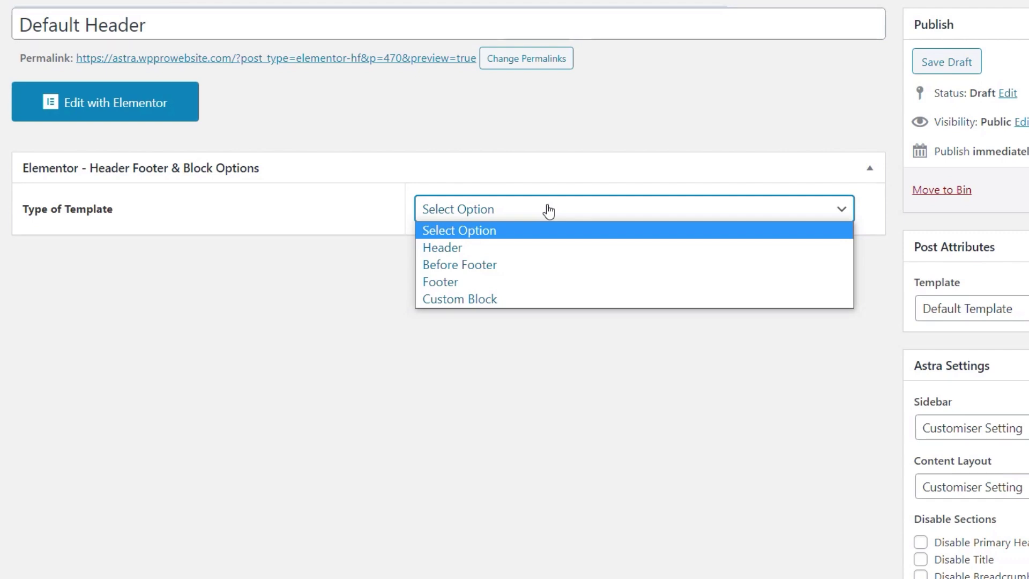
left_click(469, 249)
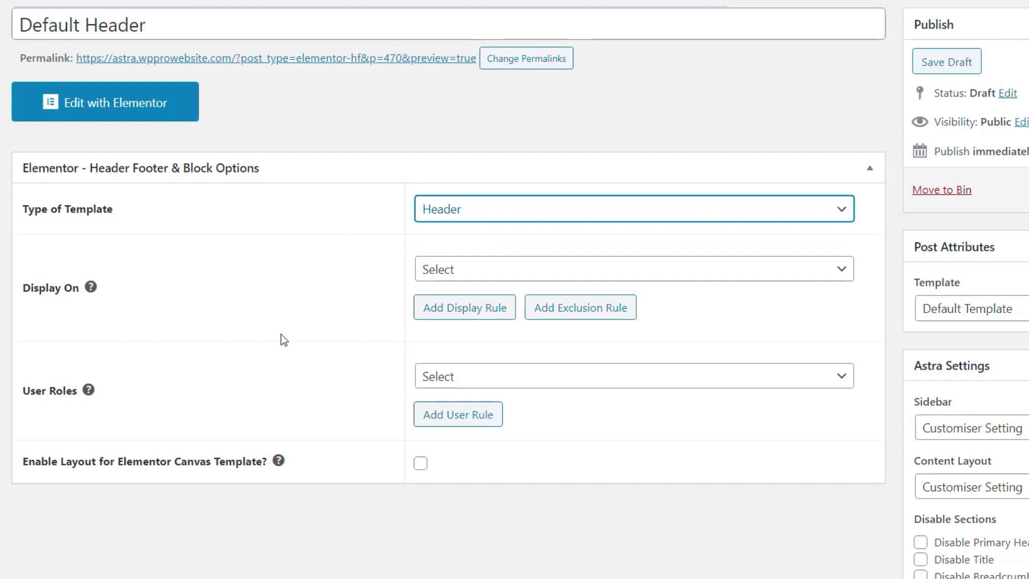
Step: Set the header template's display rule to Entire Website
scroll(282, 338, "down", 1)
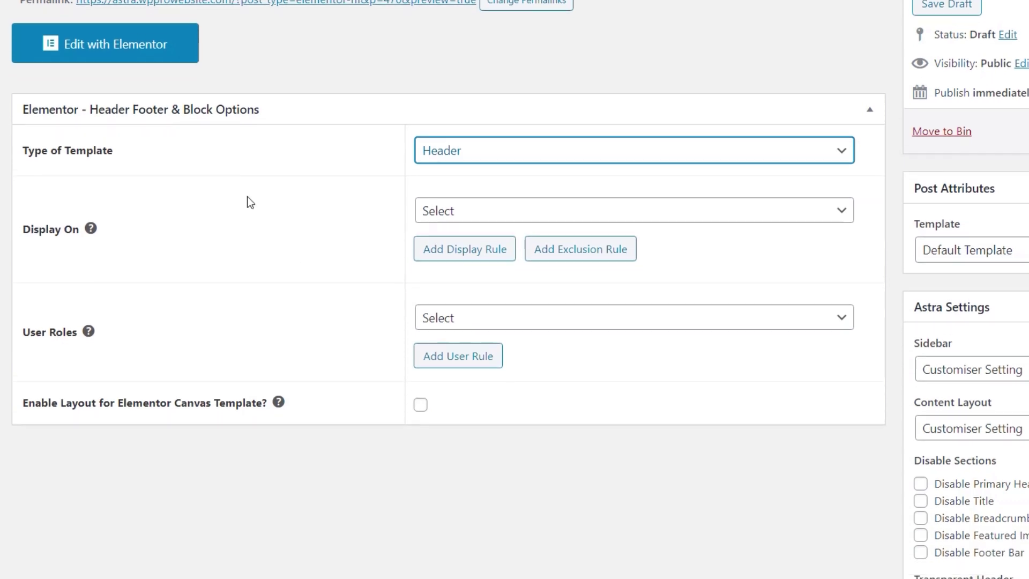
left_click(496, 203)
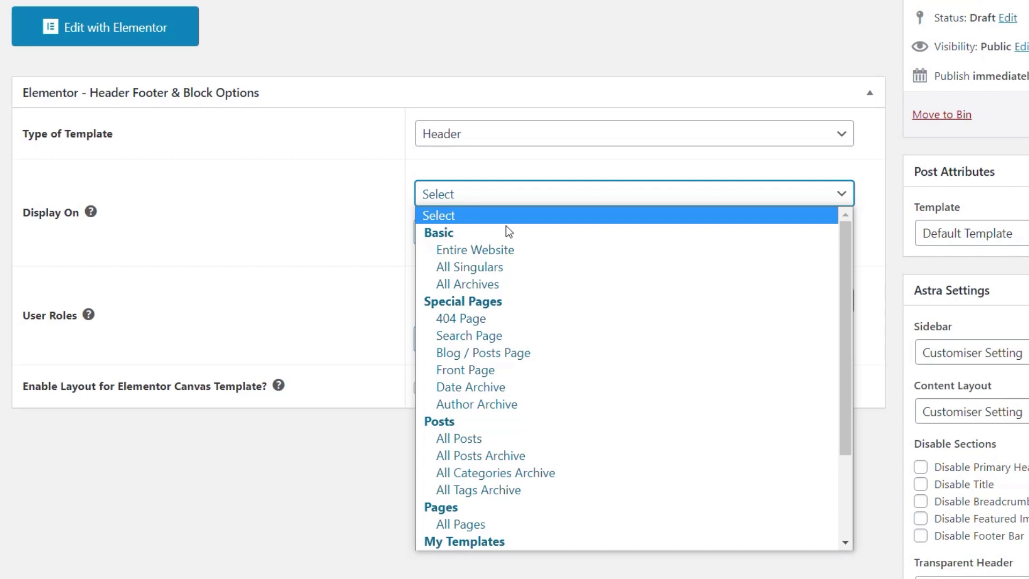
scroll(563, 369, "down", 2)
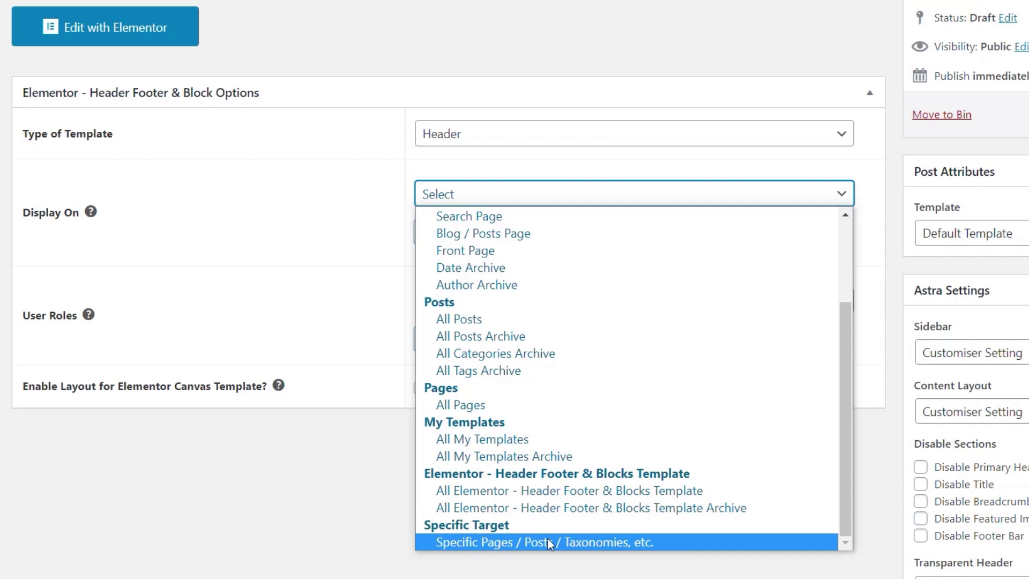
scroll(651, 405, "up", 3)
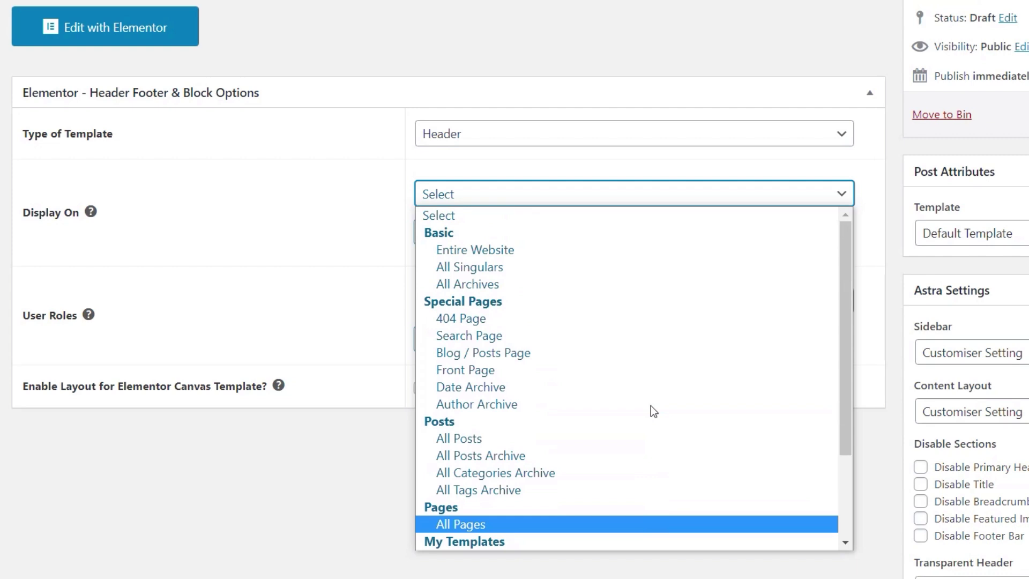
left_click(506, 255)
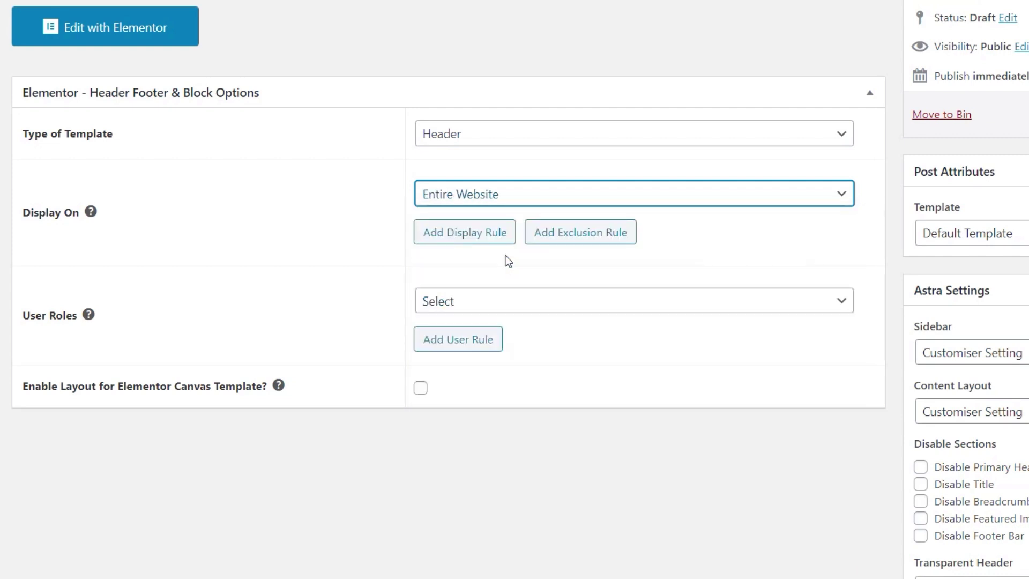
left_click(459, 239)
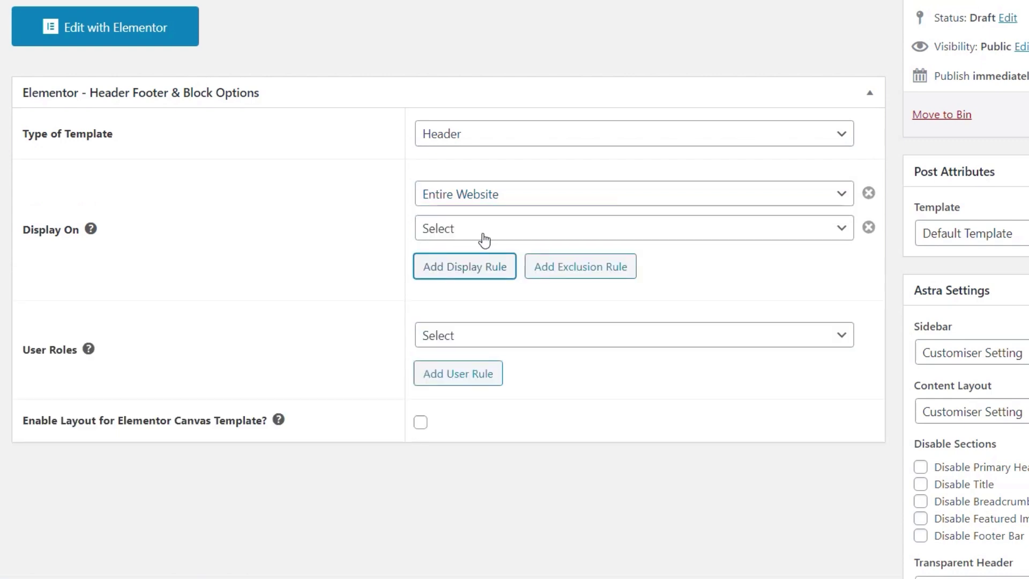
left_click(483, 235)
left_click(293, 237)
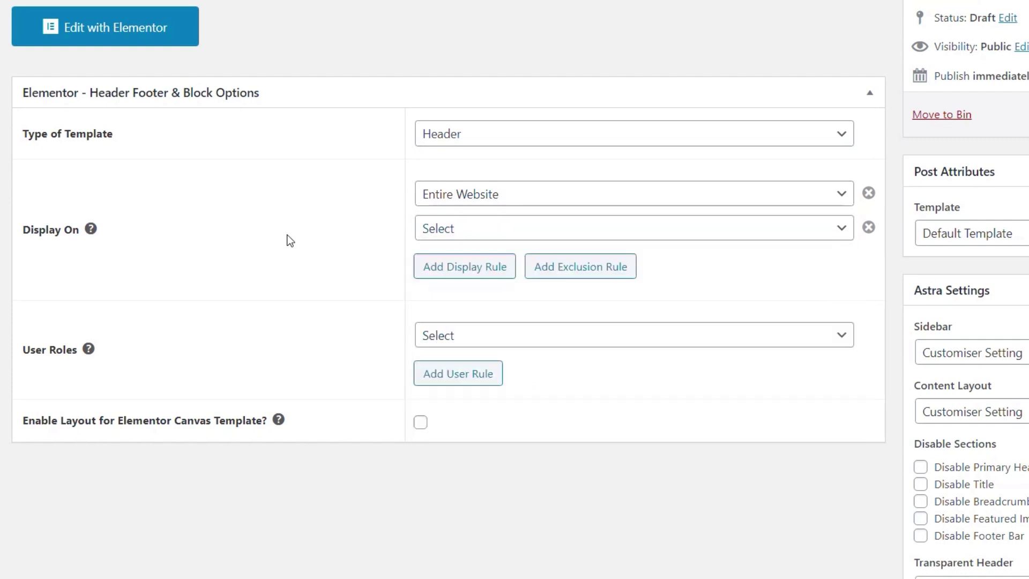
left_click(868, 228)
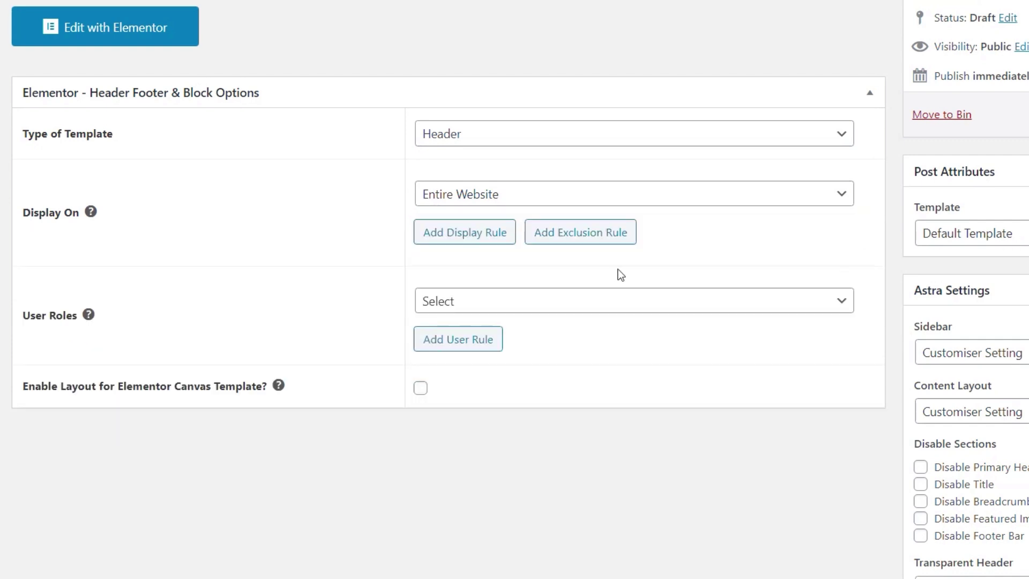
left_click(571, 235)
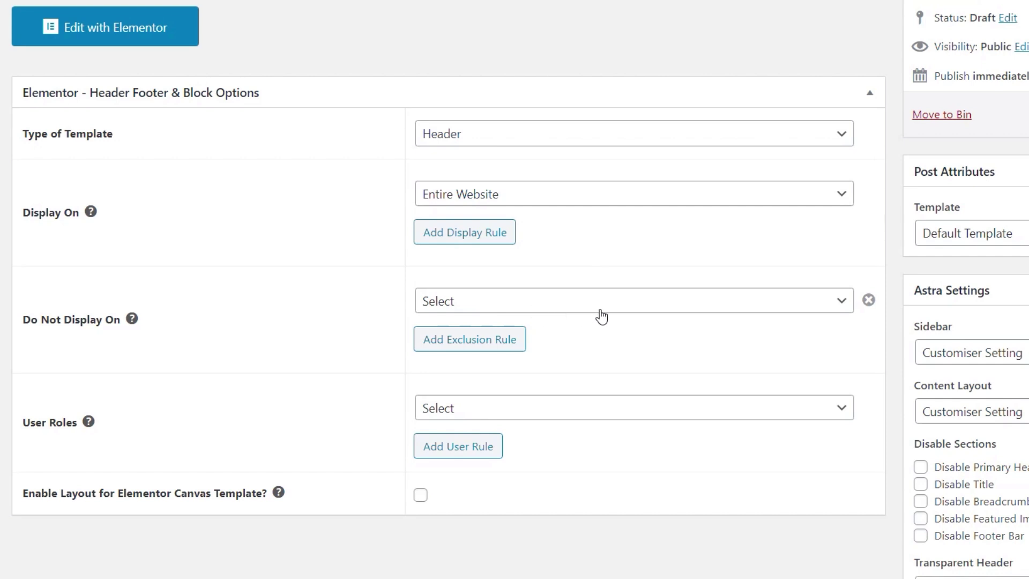
left_click(616, 304)
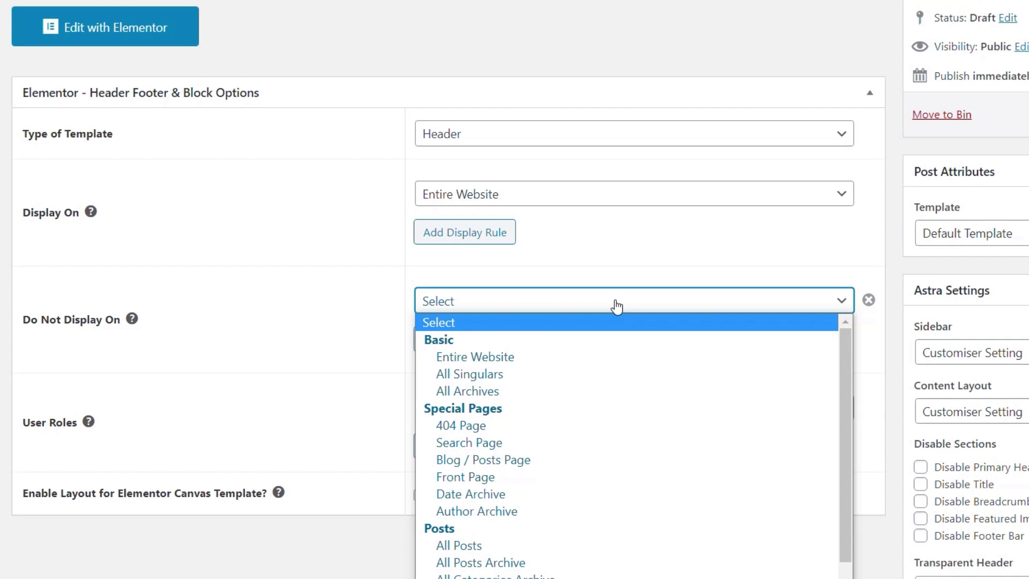
left_click(686, 255)
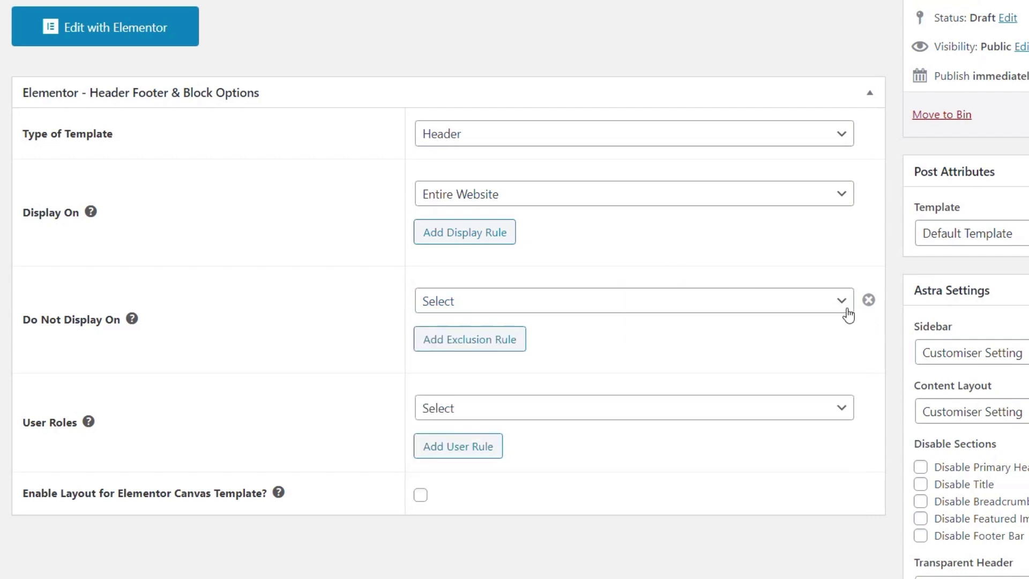
left_click(868, 299)
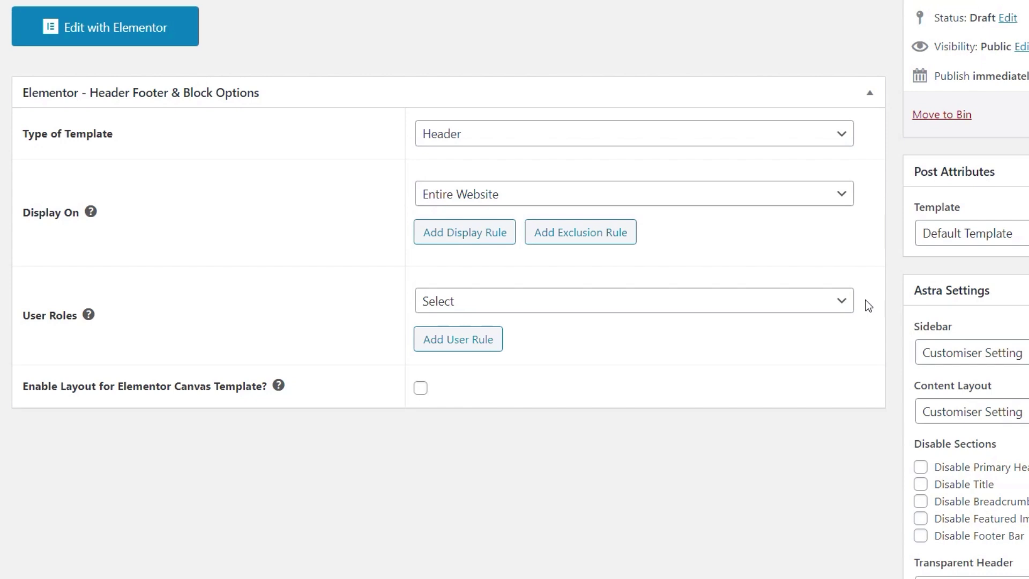
Step: Set the header template's user role rule to All and save the template as a draft
left_click(834, 306)
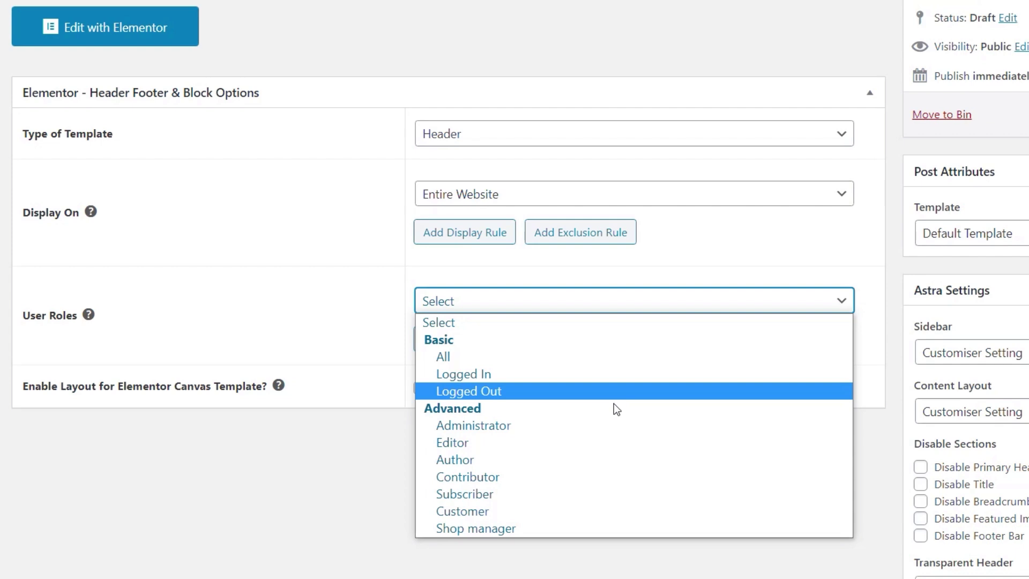
left_click(547, 357)
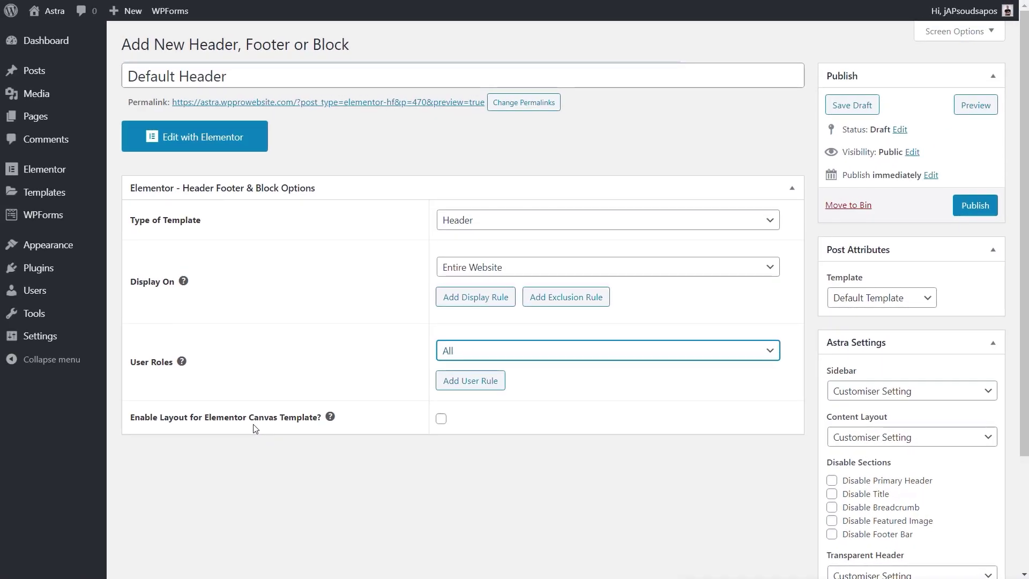
left_click(382, 433)
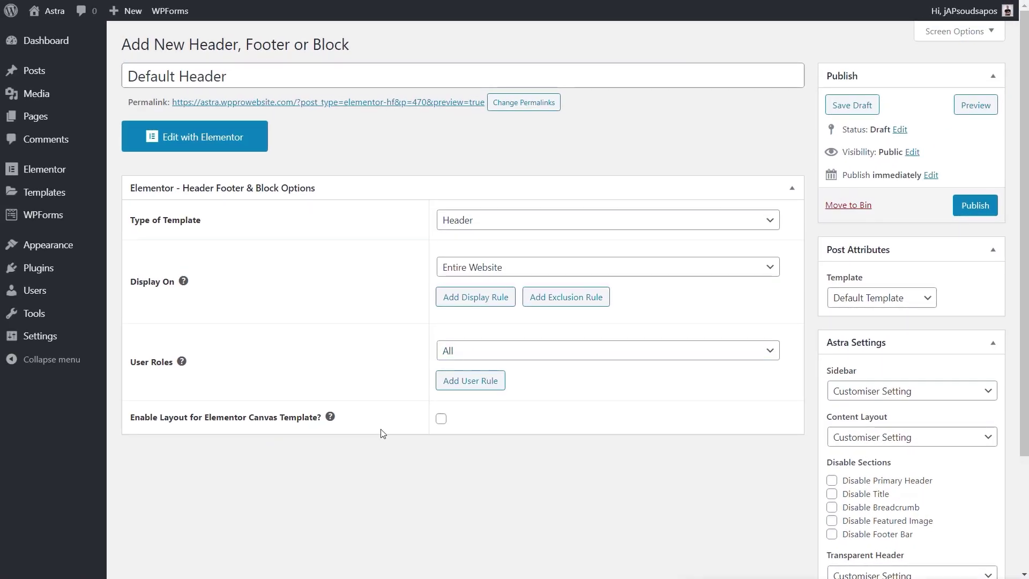
left_click(860, 106)
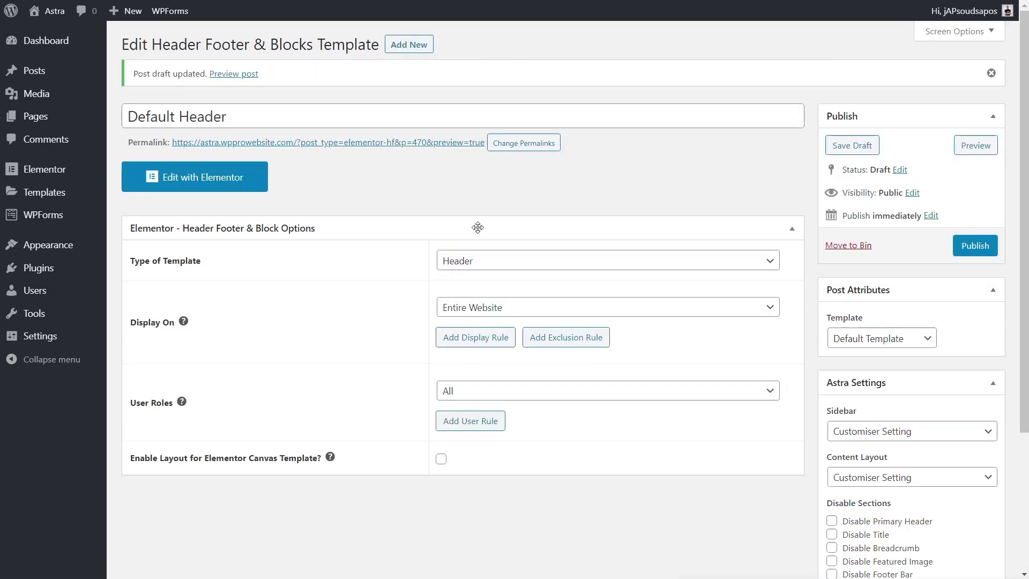
Step: Open the header template for editing in Elementor and collapse the Basic and Pro widget categories to reach the Header, Footer & Blocks widgets
left_click(205, 183)
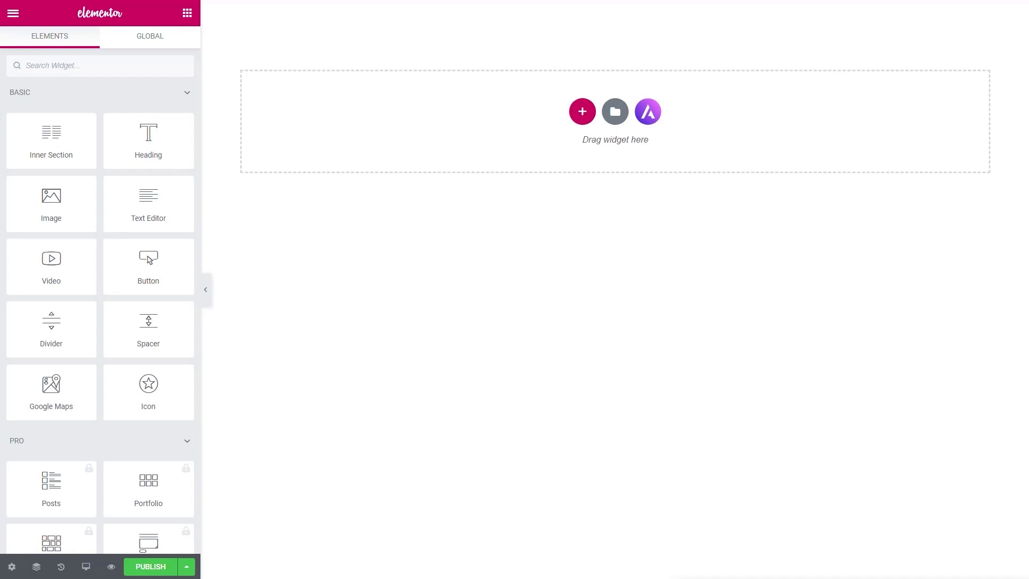
left_click(187, 93)
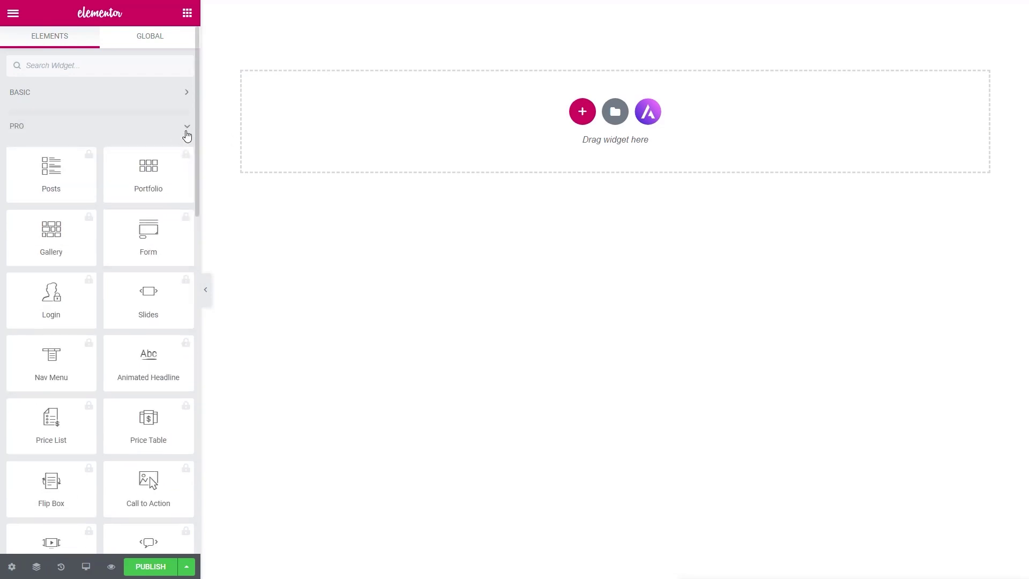
left_click(187, 129)
scroll(86, 262, "down", 2)
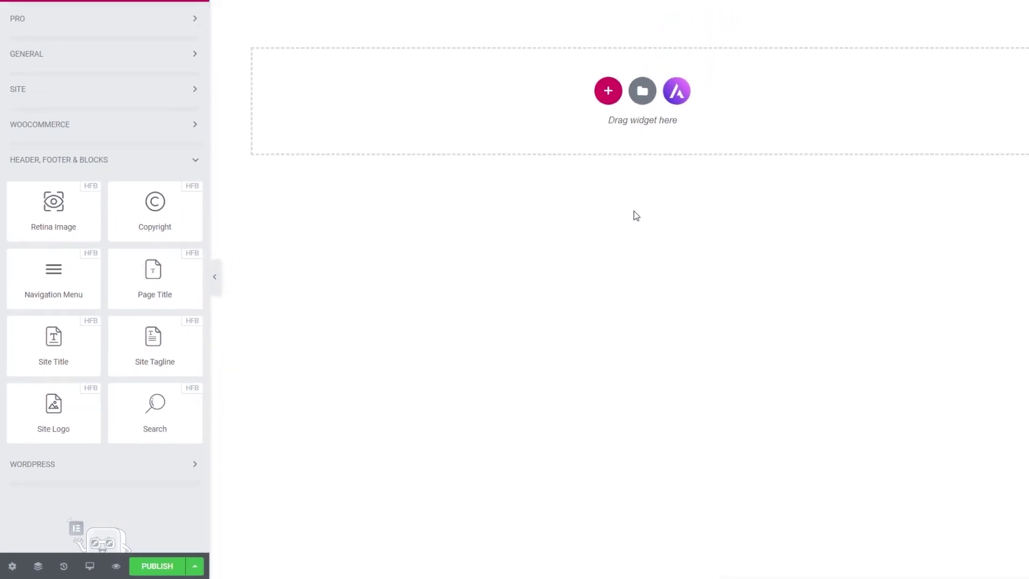
Step: Insert a two-column section with a narrow first column and a wide second one, and set the first column's width to 20%
left_click(587, 115)
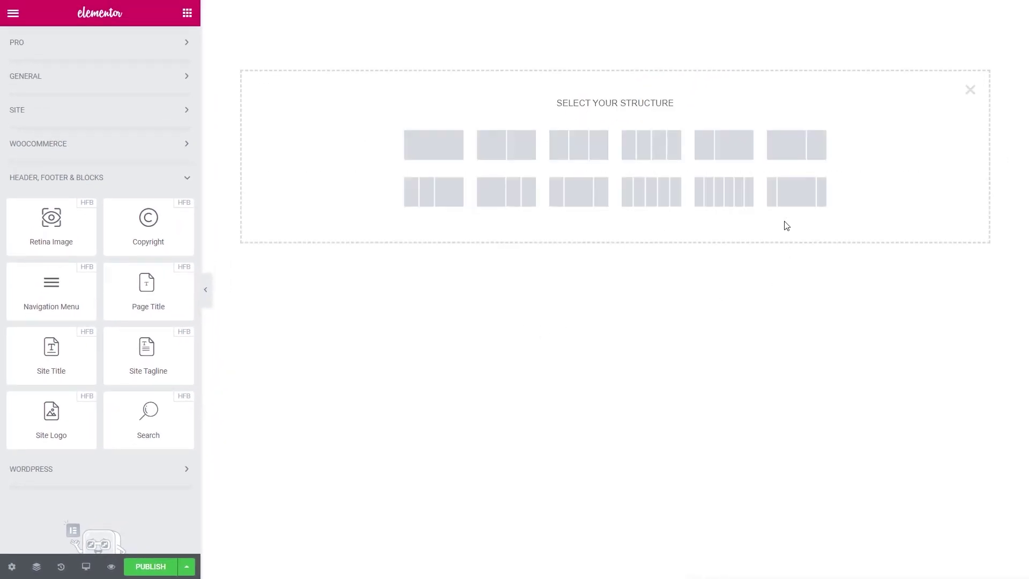
left_click(727, 150)
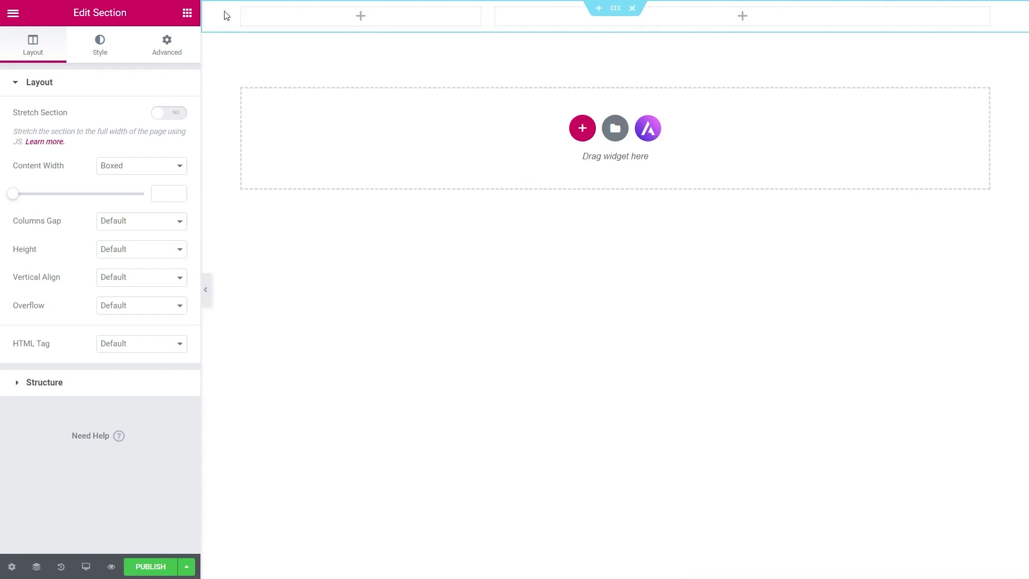
left_click(241, 11)
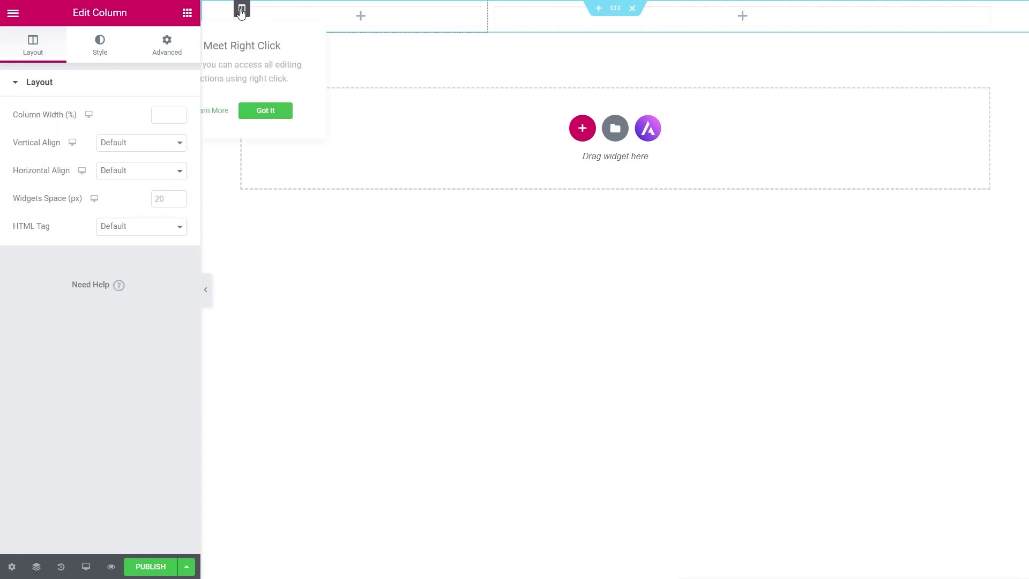
left_click(163, 116)
type("20")
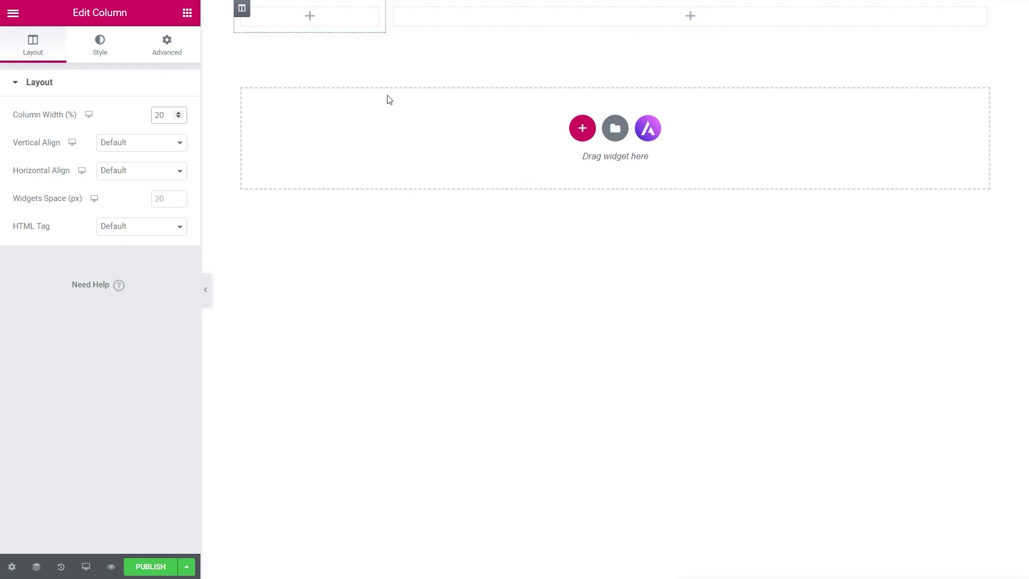
Step: Place a Navigation Menu widget in the wide column and a Site Logo widget in the narrow column
left_click(187, 14)
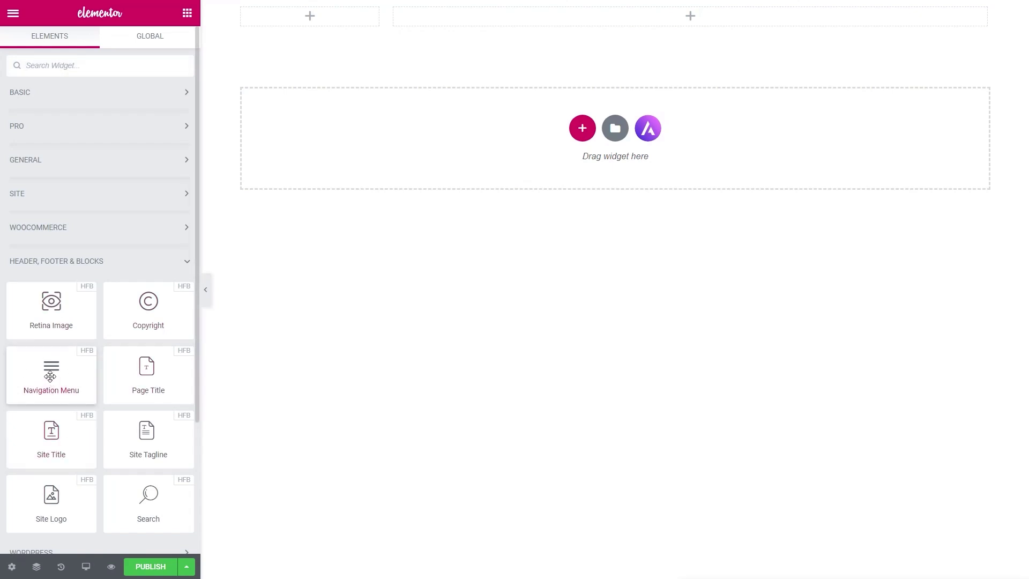
left_click_drag(50, 376, 605, 26)
left_click(365, 351)
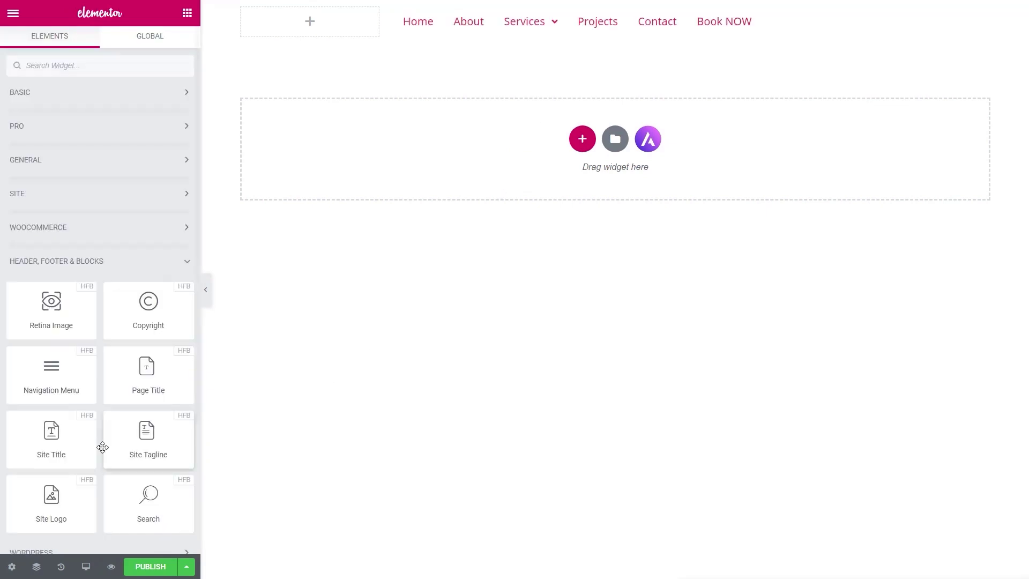
left_click_drag(46, 506, 291, 27)
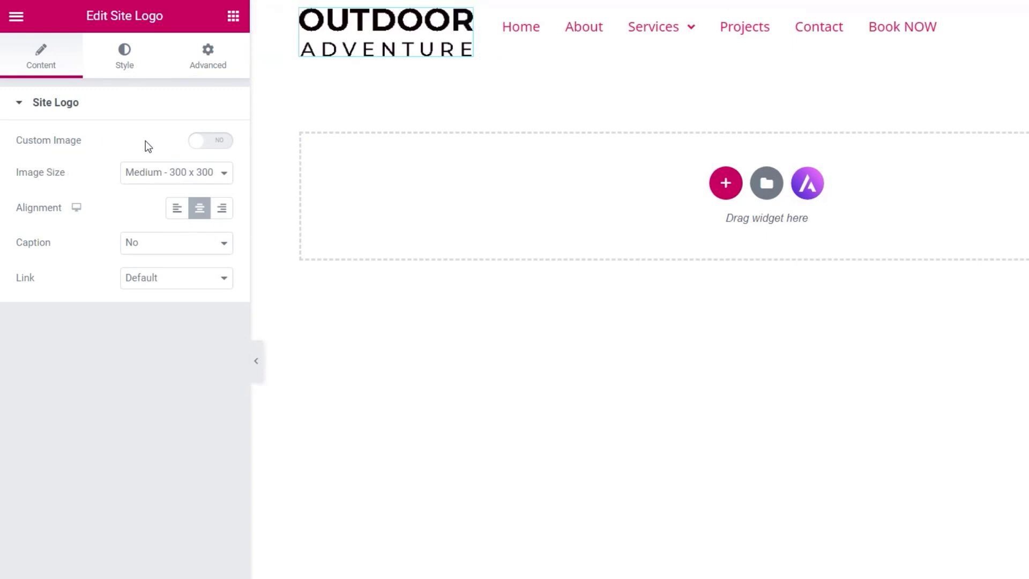
left_click(223, 142)
mouse_move(179, 222)
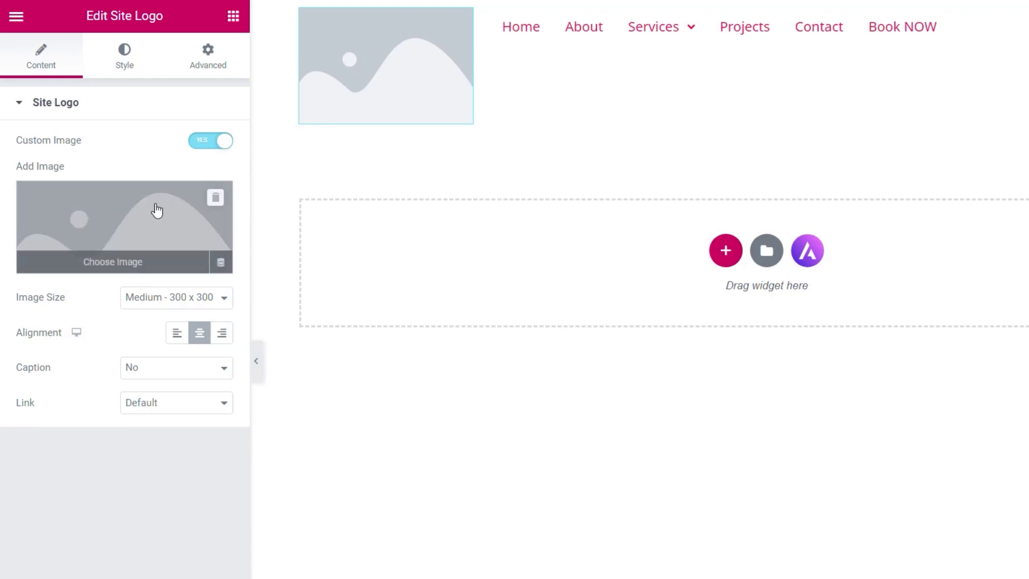
left_click(200, 143)
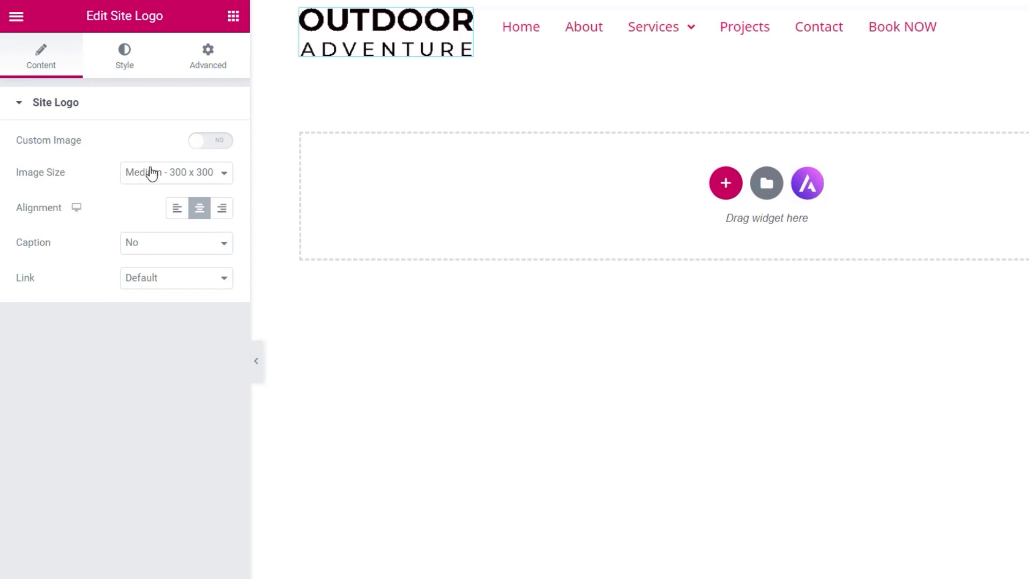
Step: Set the site logo's image size to Full and keep its link set to Default
left_click(173, 175)
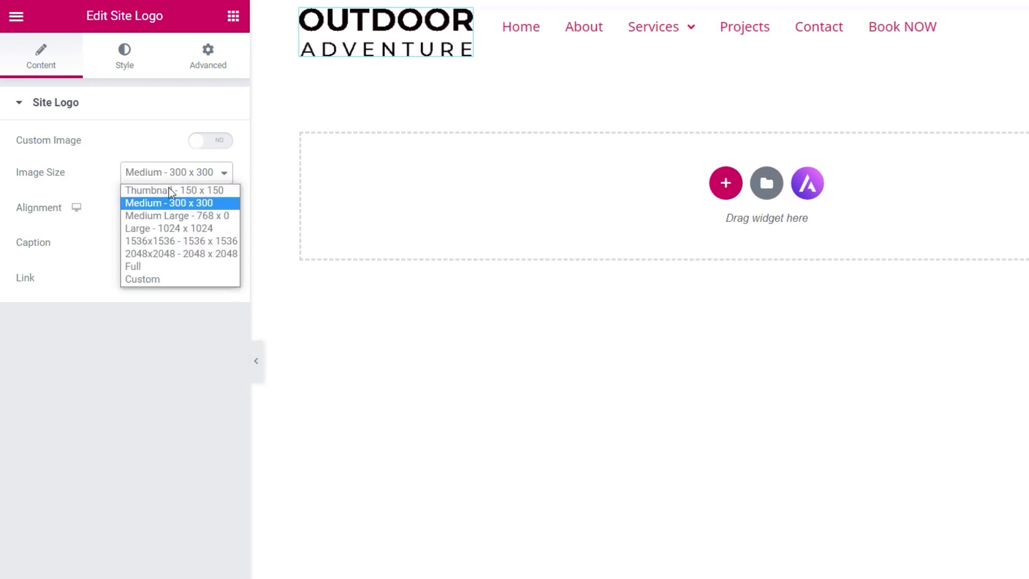
left_click(163, 268)
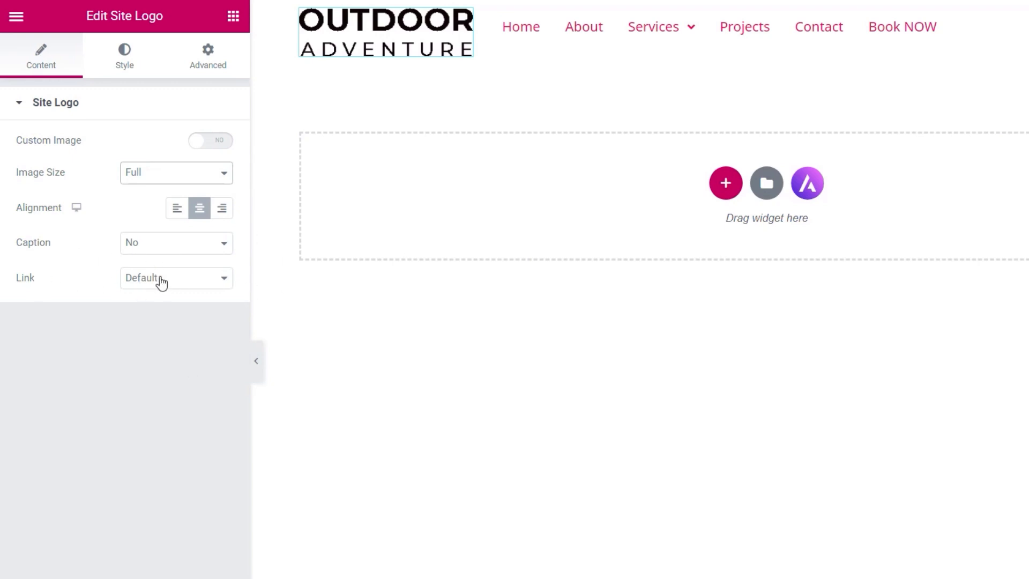
left_click(161, 283)
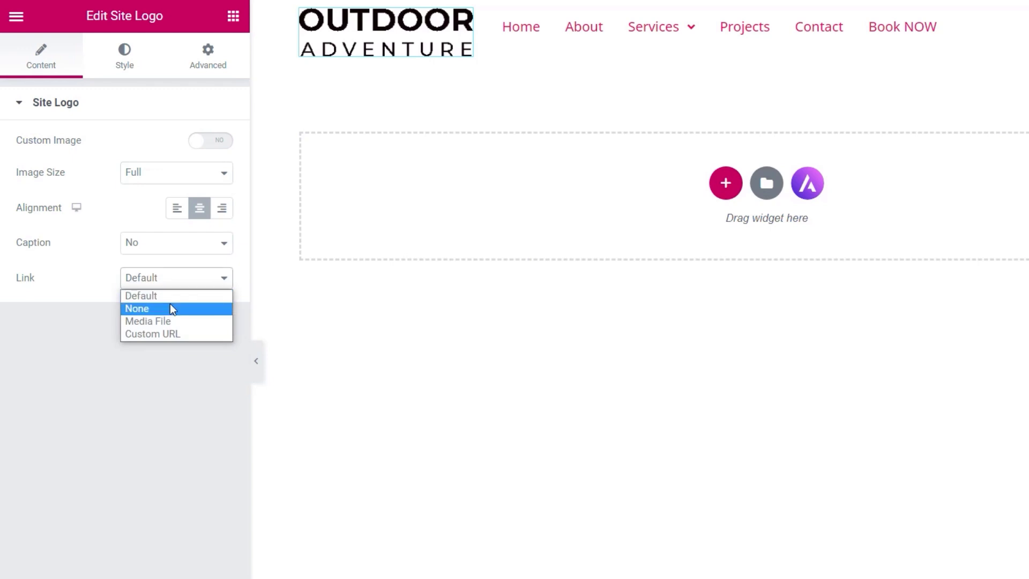
left_click(165, 294)
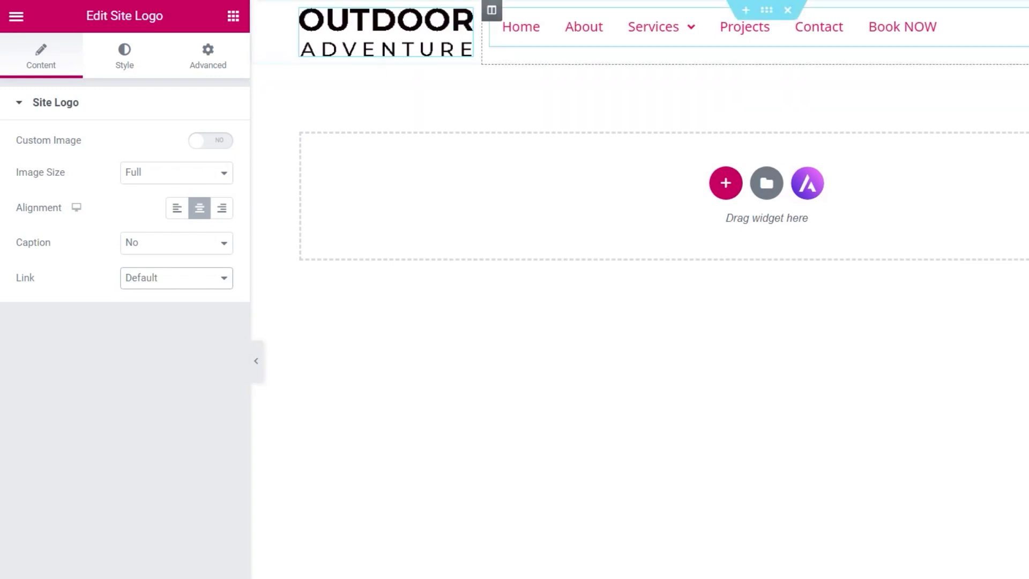
Step: Open the navigation menu widget's settings and show its last menu item as a Button
left_click(491, 9)
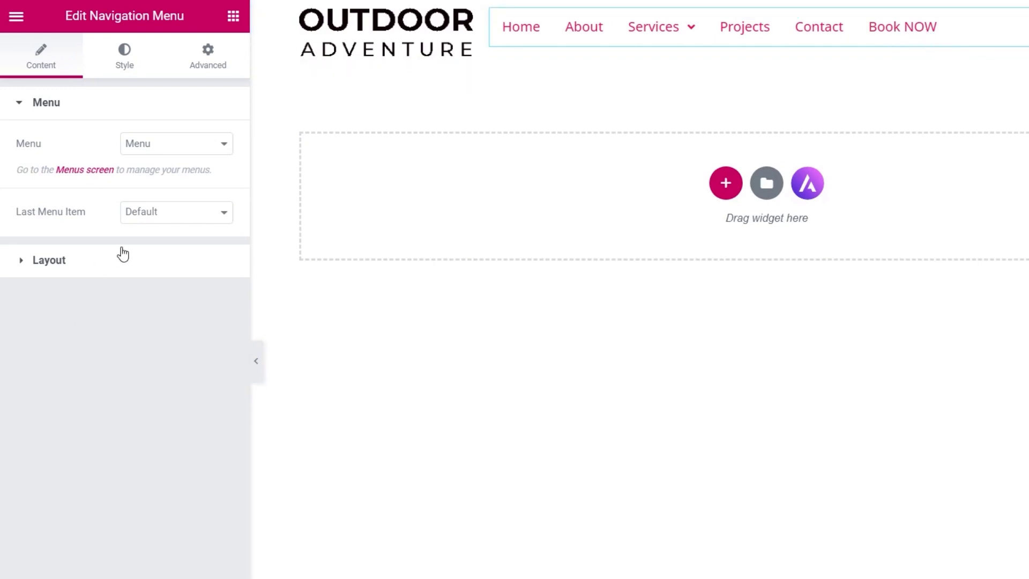
left_click(184, 217)
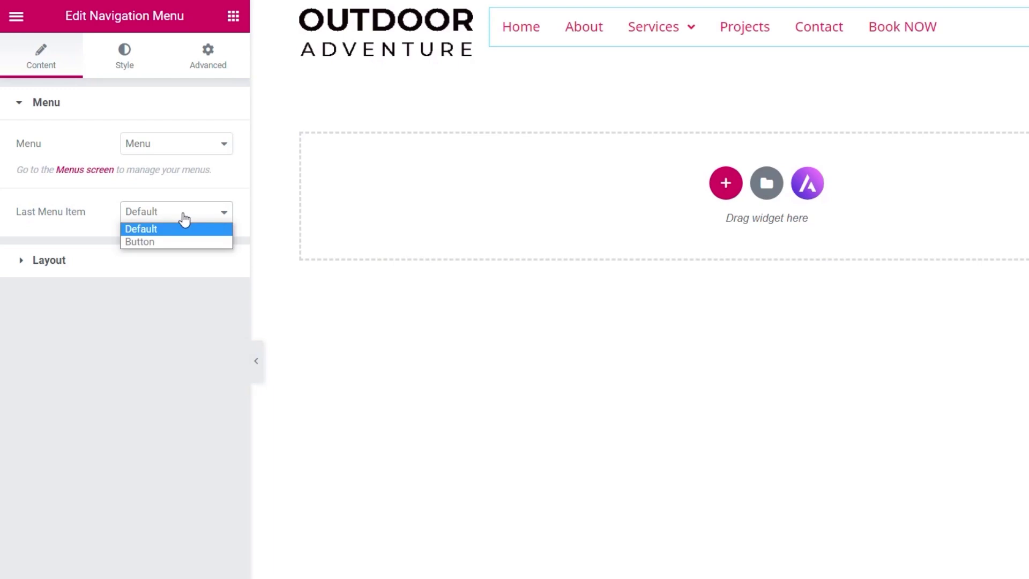
left_click(160, 242)
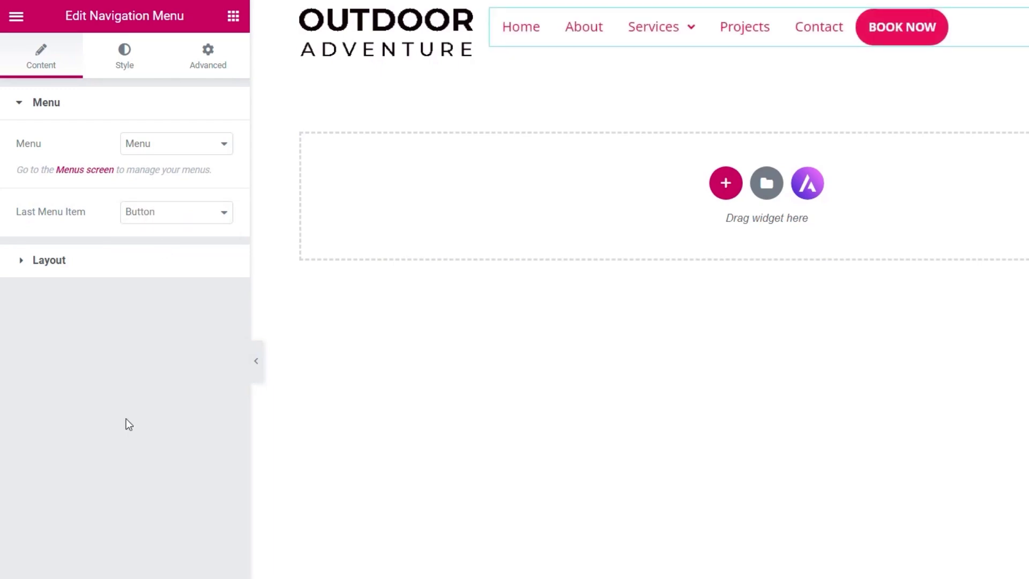
Step: Keep the navigation menu's layout Horizontal and align its items to the right
left_click(58, 266)
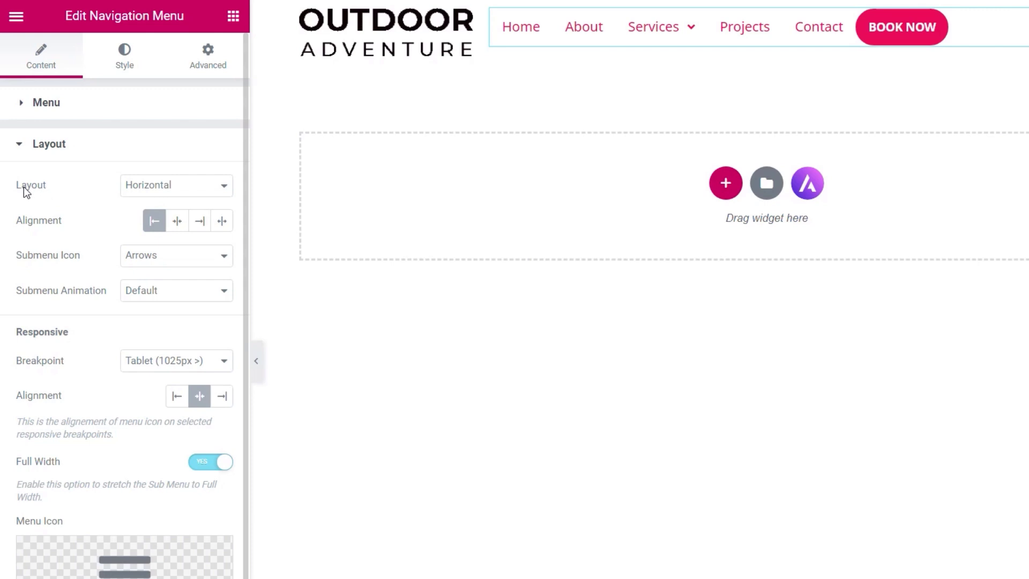
left_click(207, 192)
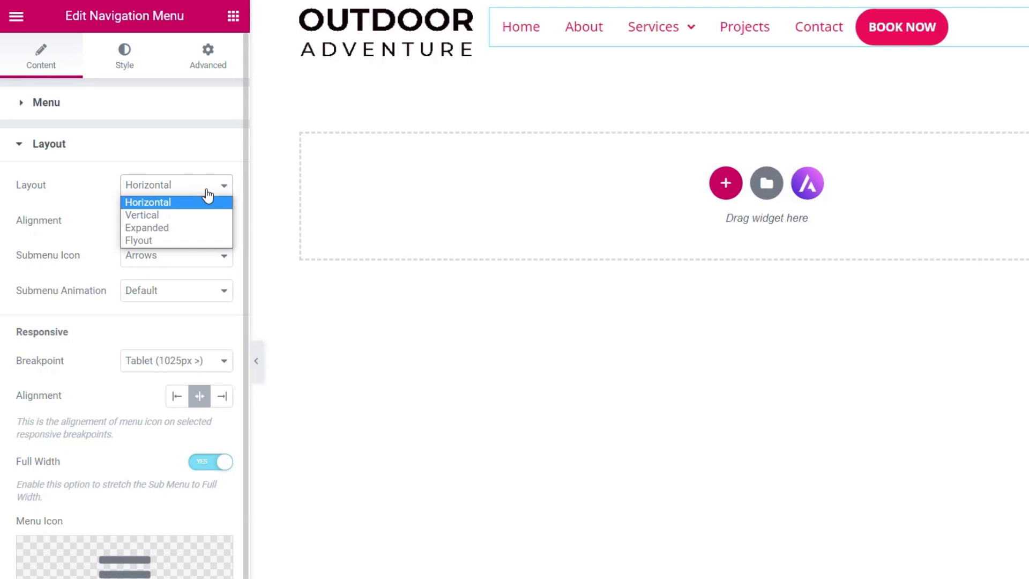
left_click(74, 179)
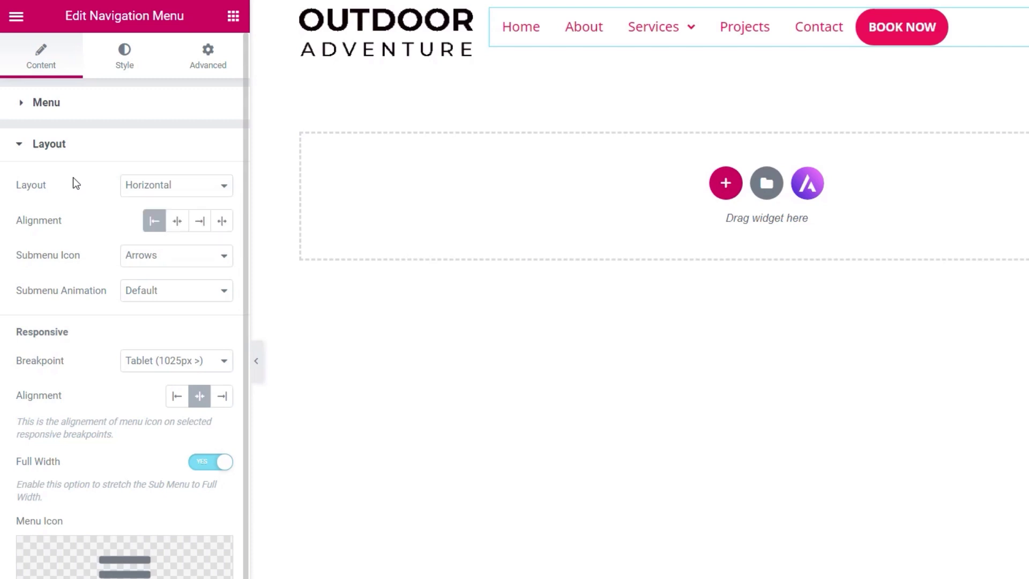
left_click(200, 231)
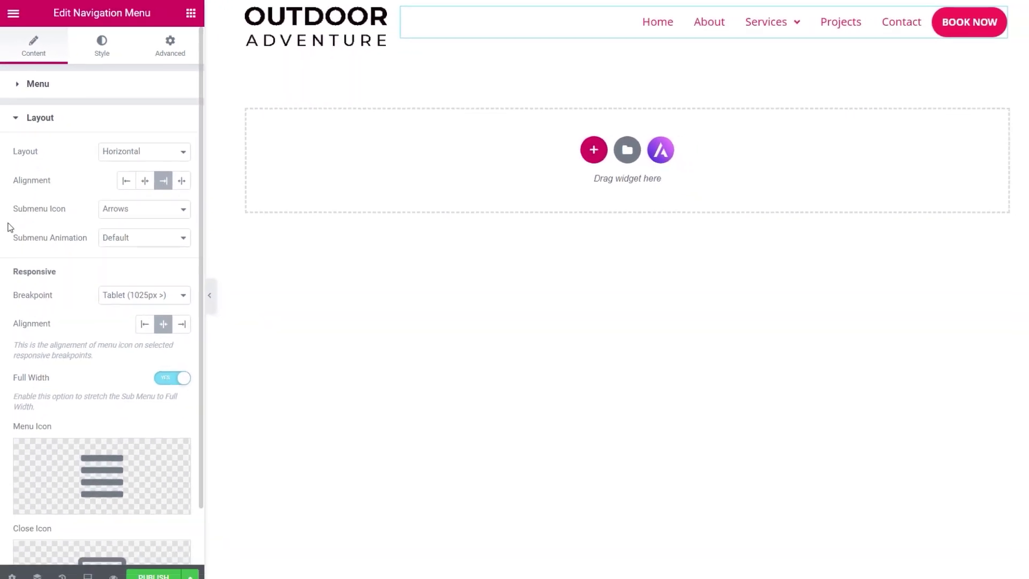
Step: Try the Classic and Plus Sign submenu icons on the Services menu item
mouse_move(772, 27)
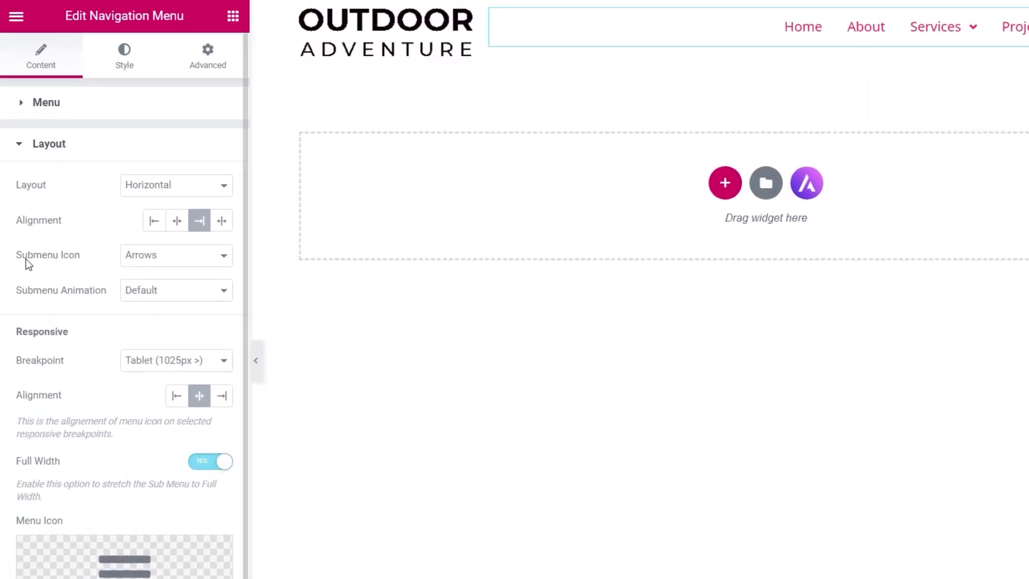
left_click(147, 262)
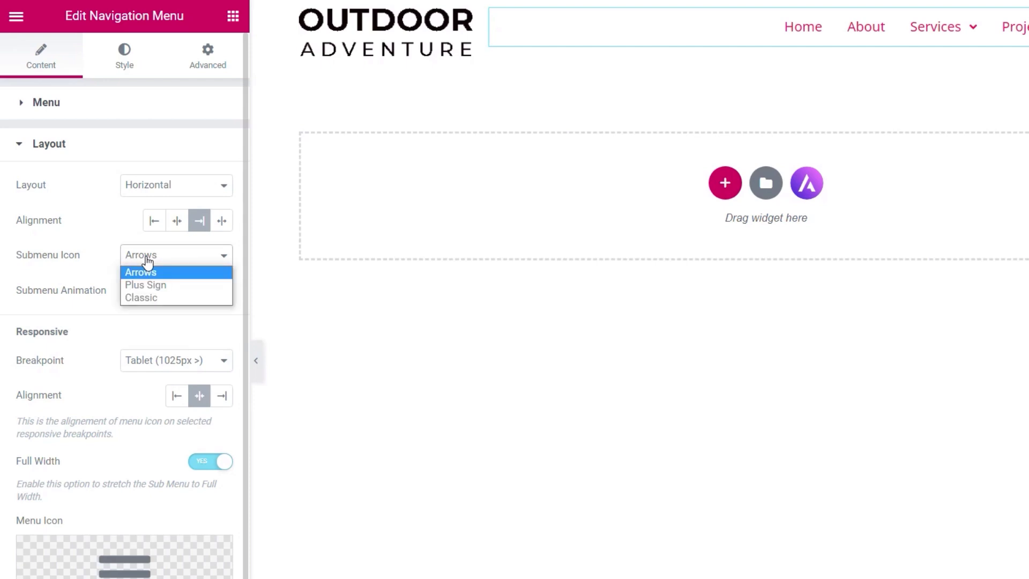
left_click(137, 297)
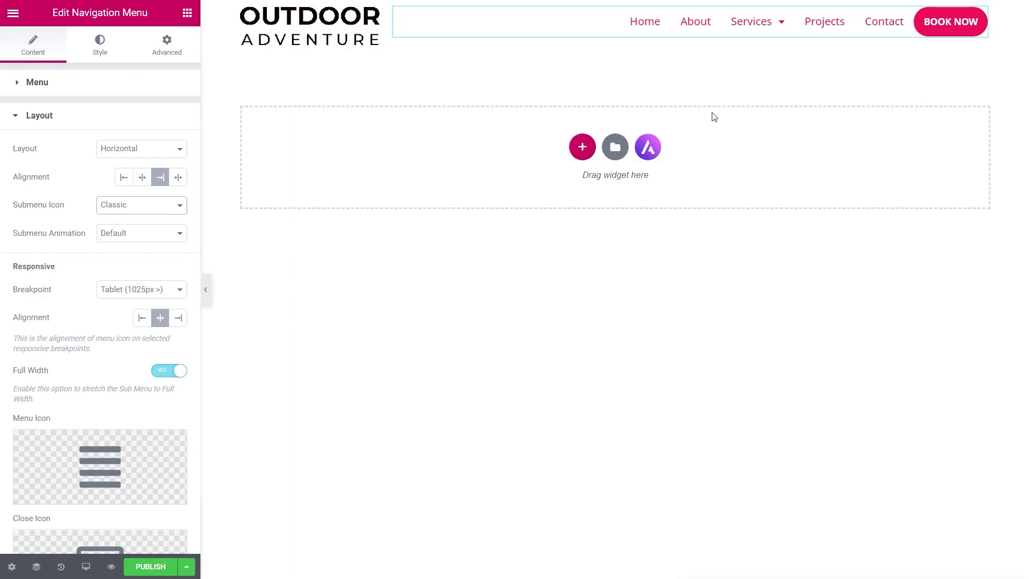
mouse_move(740, 34)
left_click(115, 205)
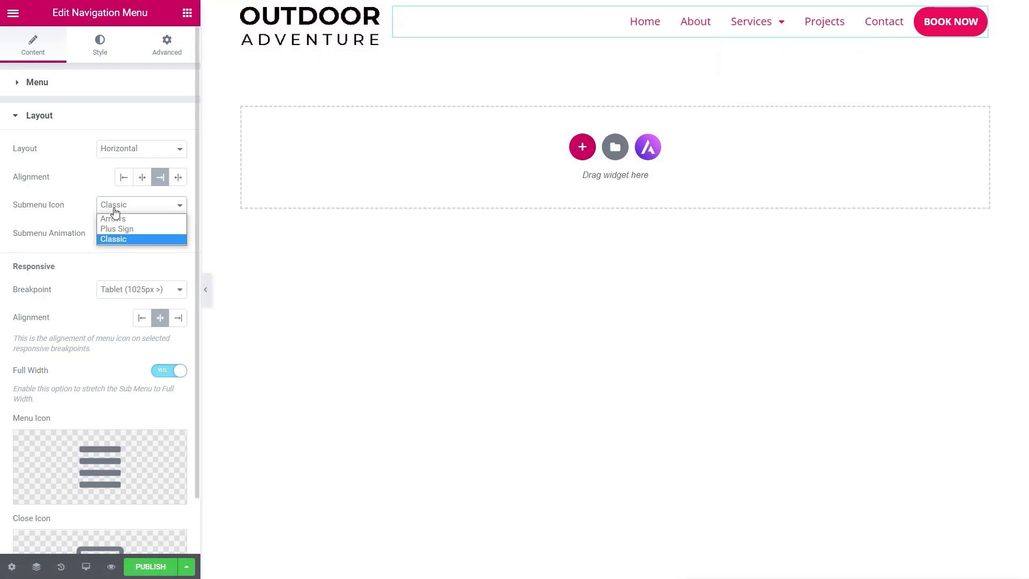
left_click(116, 228)
mouse_move(783, 30)
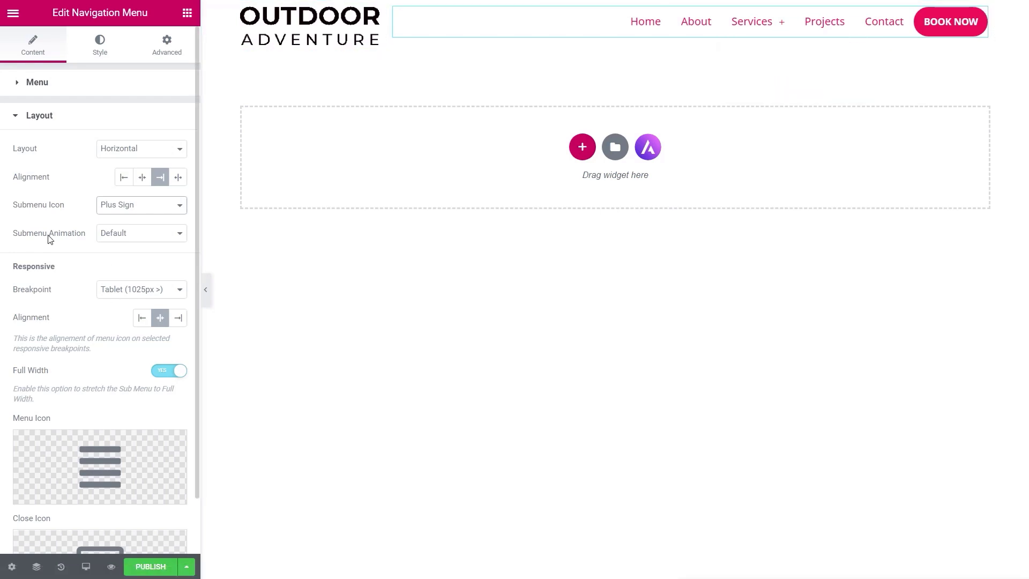
Step: Try the Slide Up submenu animation and preview it on the Services menu item
left_click(158, 237)
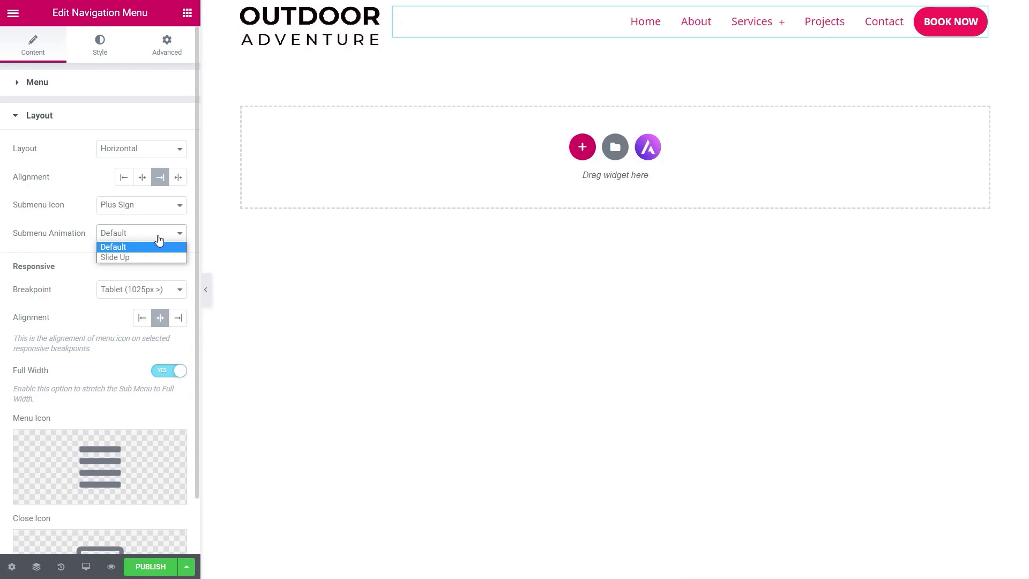
left_click(145, 258)
mouse_move(781, 34)
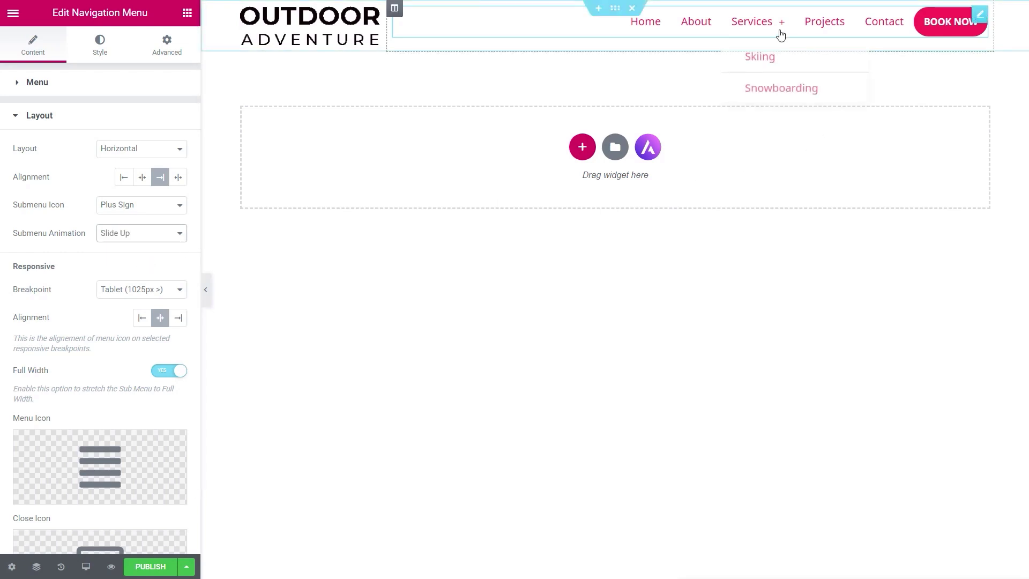
Step: Restore the submenu icon to Arrows and the submenu animation to Default
left_click(156, 204)
left_click(146, 214)
left_click(147, 234)
left_click(145, 247)
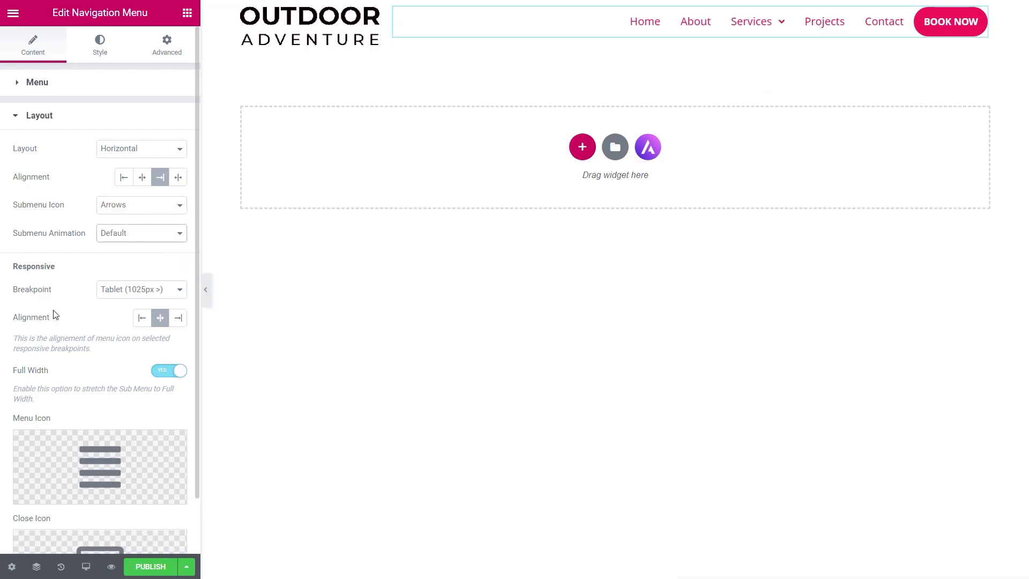
Step: Switch the header preview to the Tablet responsive mode and return to the menu's responsive settings
scroll(77, 347, "down", 2)
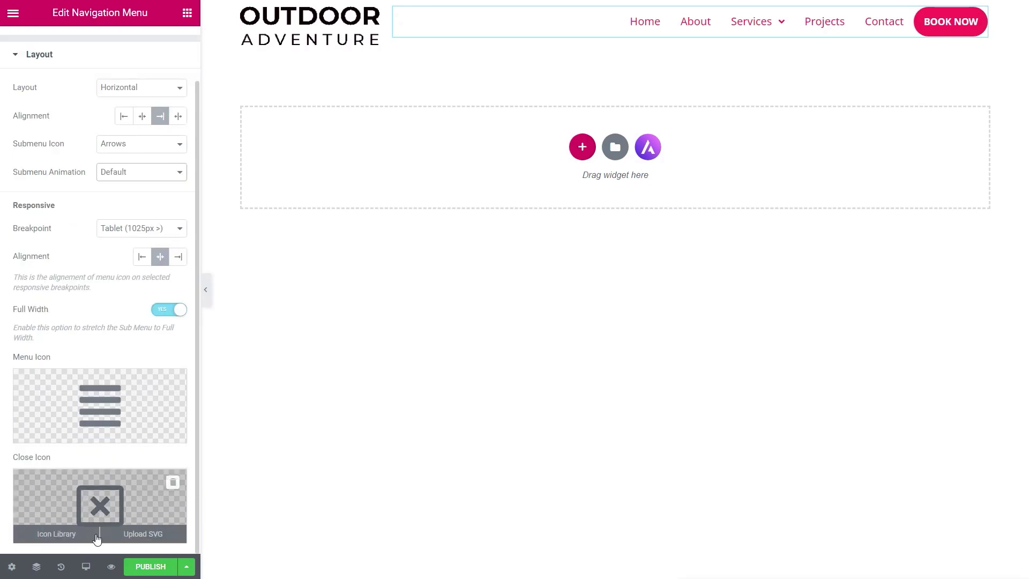
left_click(86, 568)
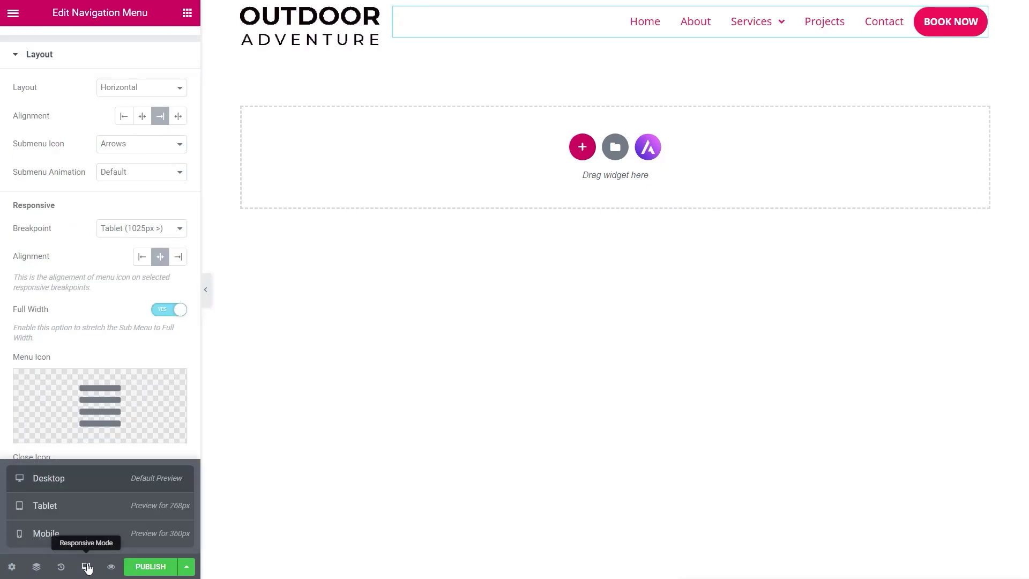
left_click(65, 508)
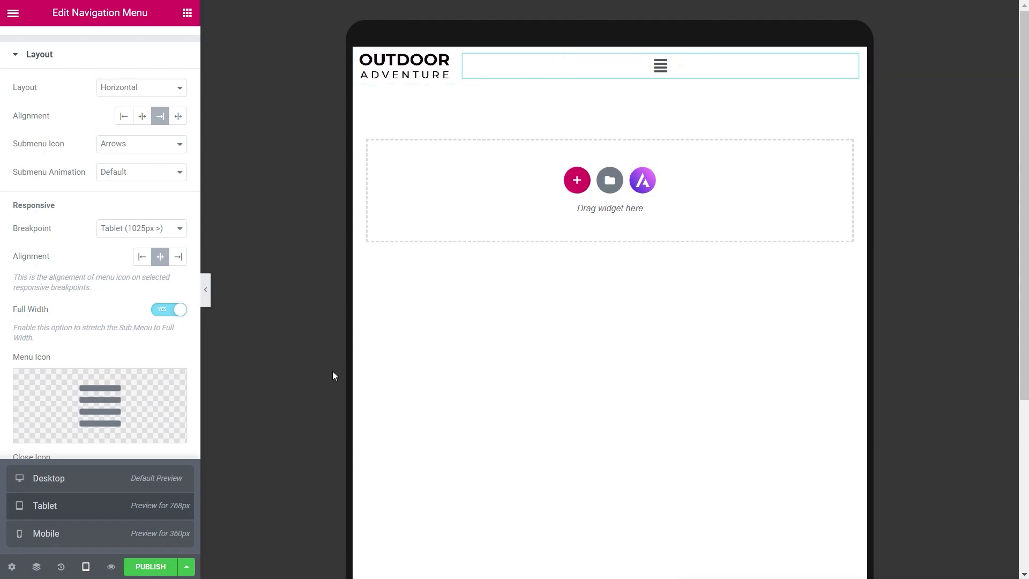
left_click(95, 449)
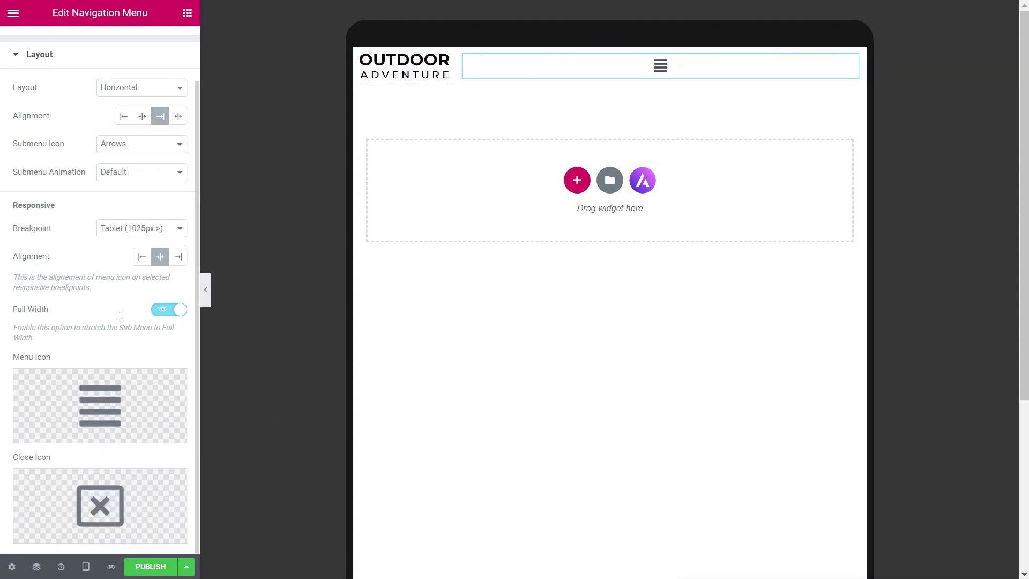
Step: Keep the responsive breakpoint at Tablet (1025px >), align the menu icon to the right, and leave Full Width enabled
left_click(134, 230)
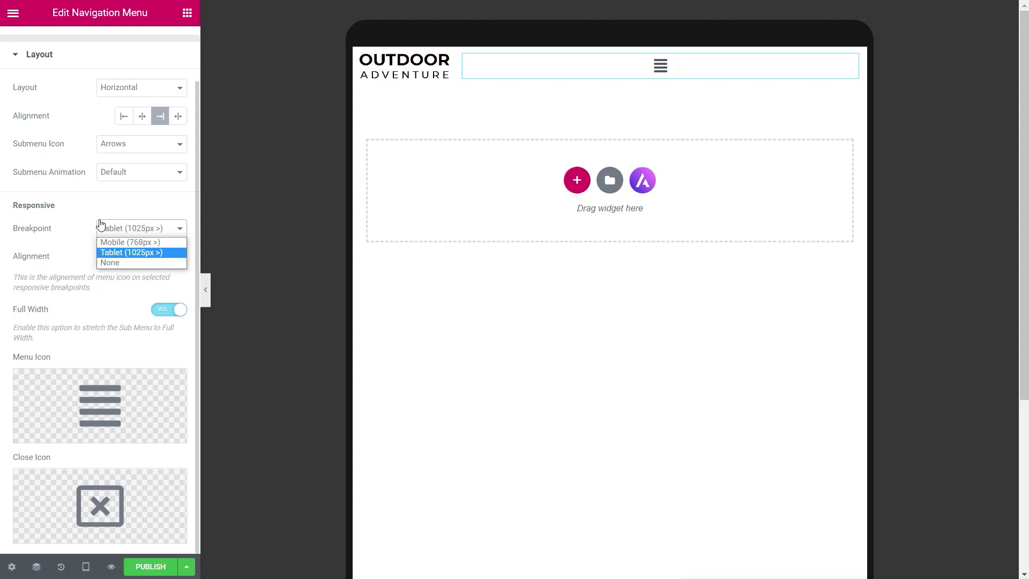
left_click(80, 214)
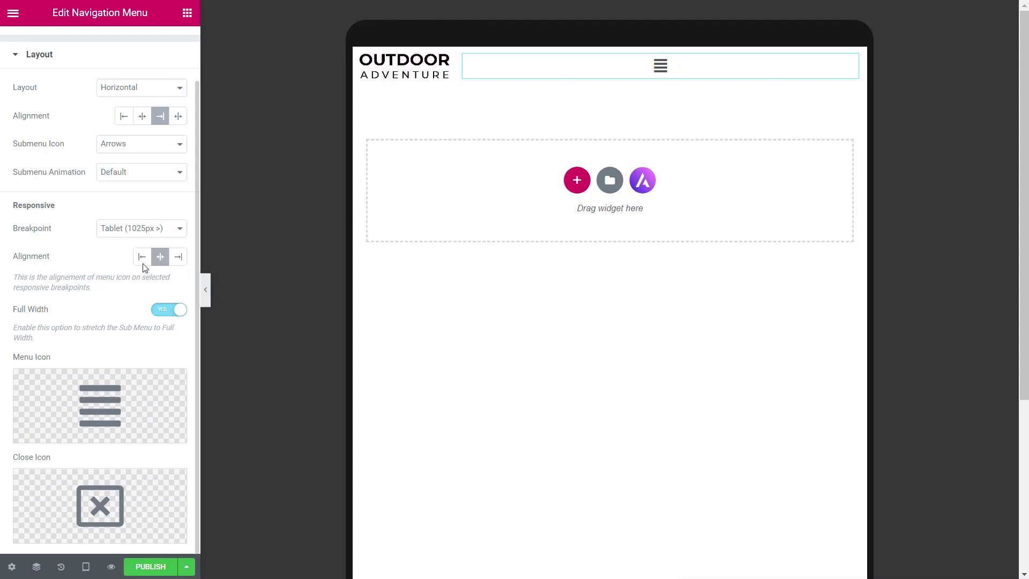
left_click(178, 259)
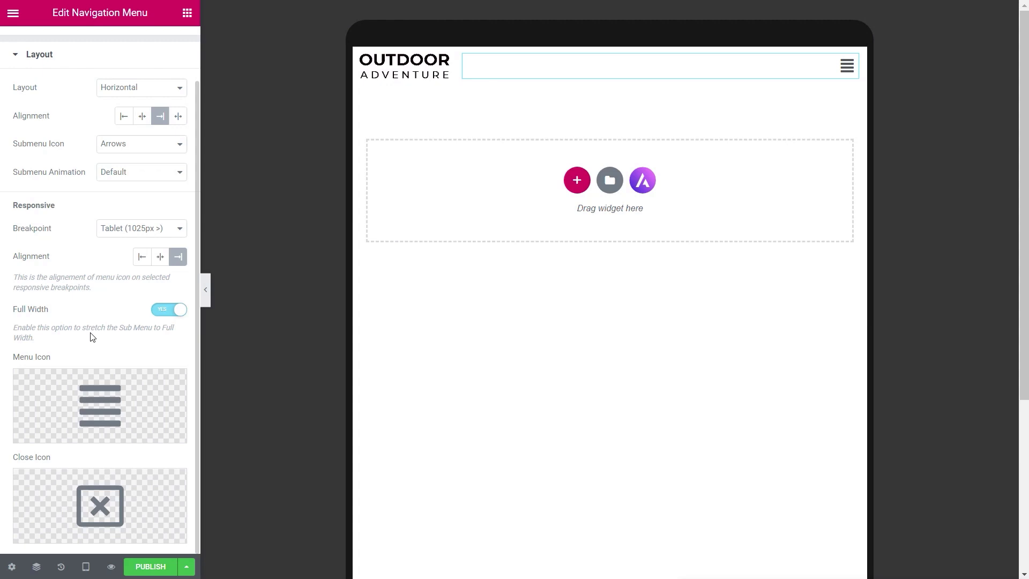
left_click(164, 314)
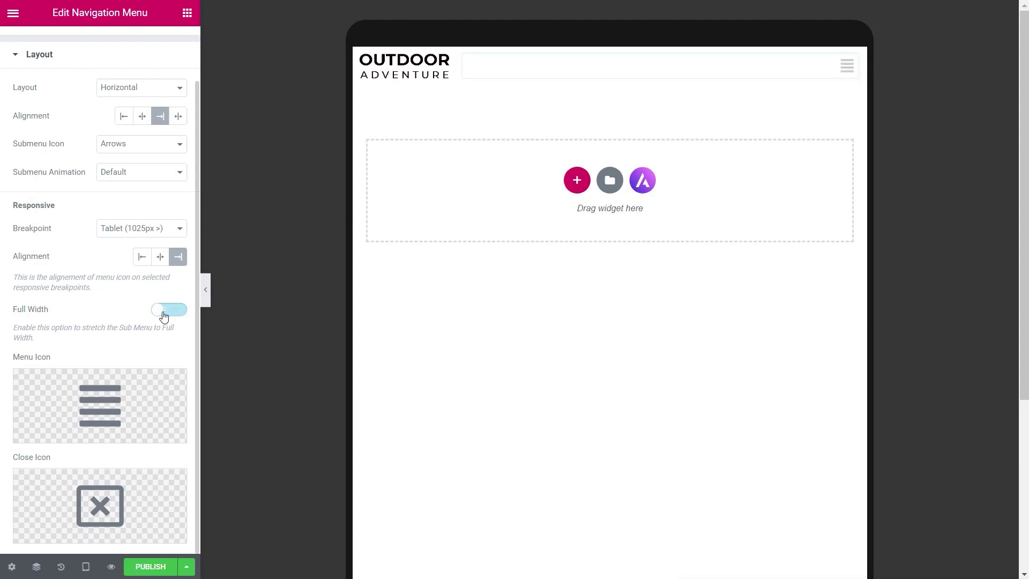
left_click(179, 314)
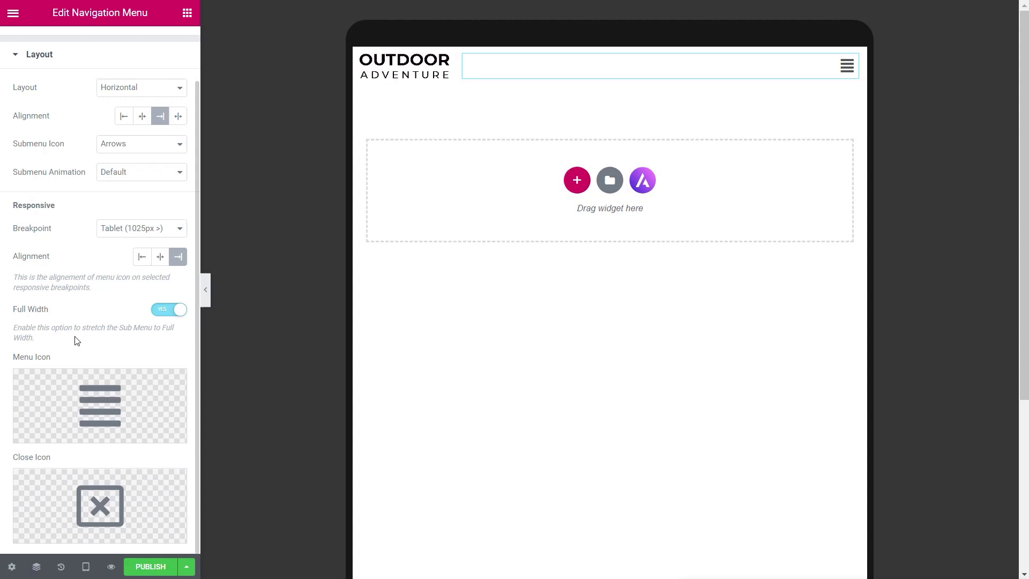
Step: Expand and collapse the tablet menu in the preview to examine its menu icon and close icon
mouse_move(84, 409)
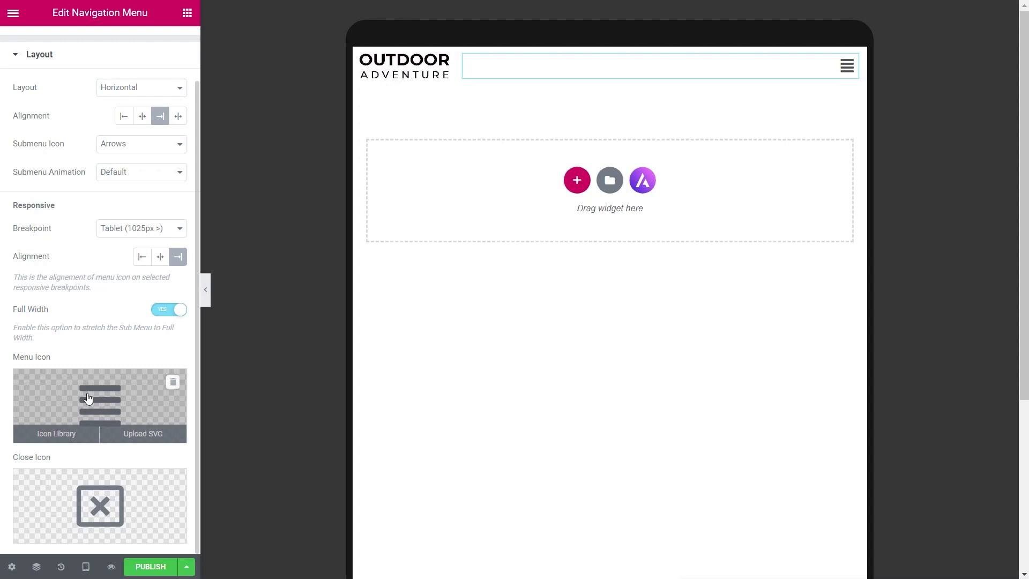
left_click(845, 73)
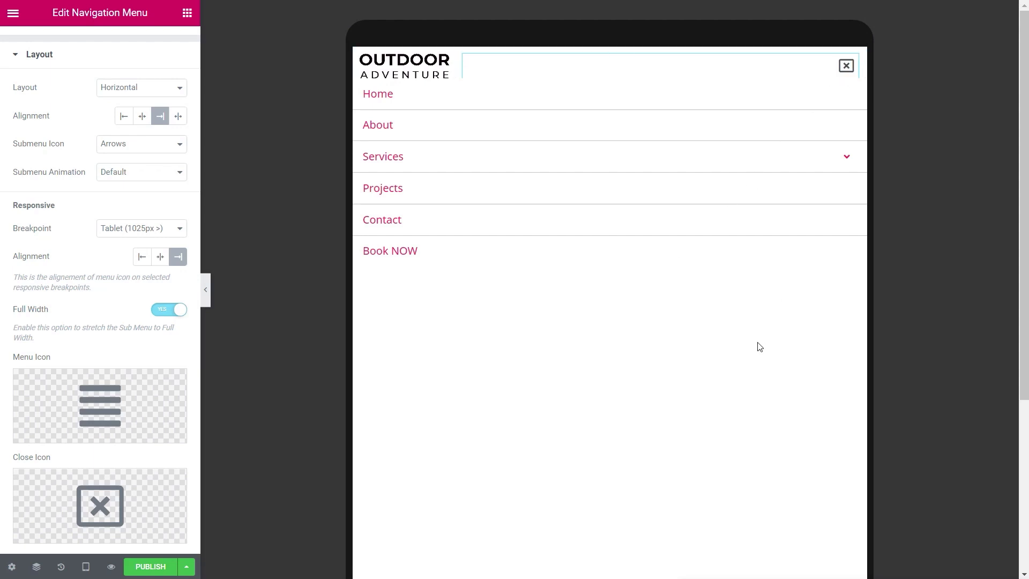
left_click(843, 80)
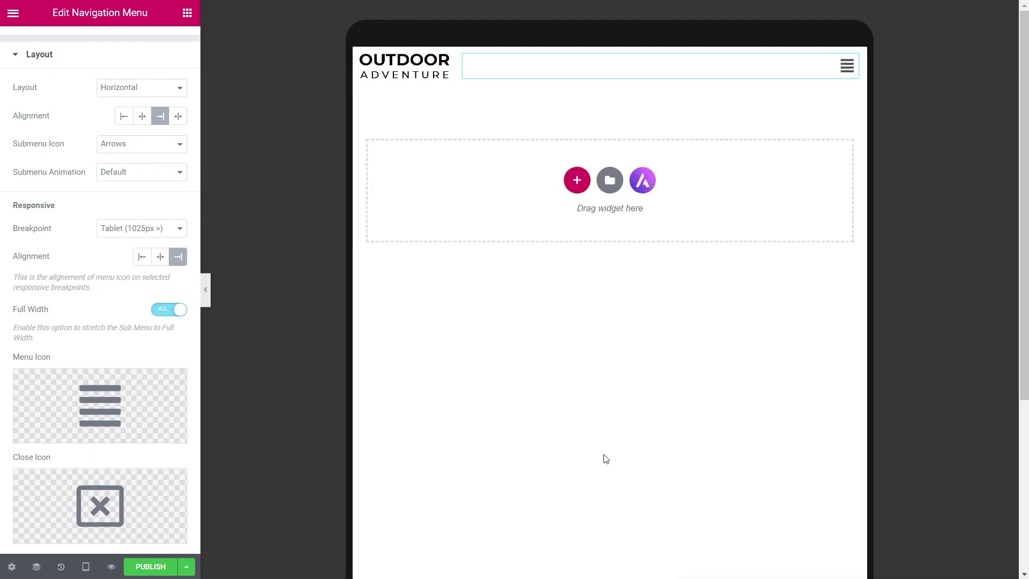
mouse_move(122, 500)
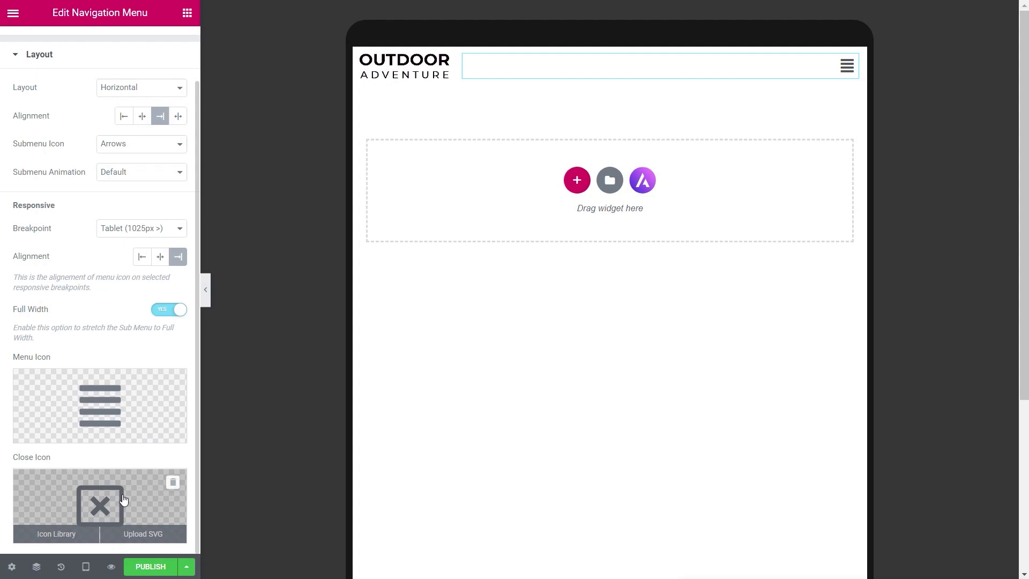
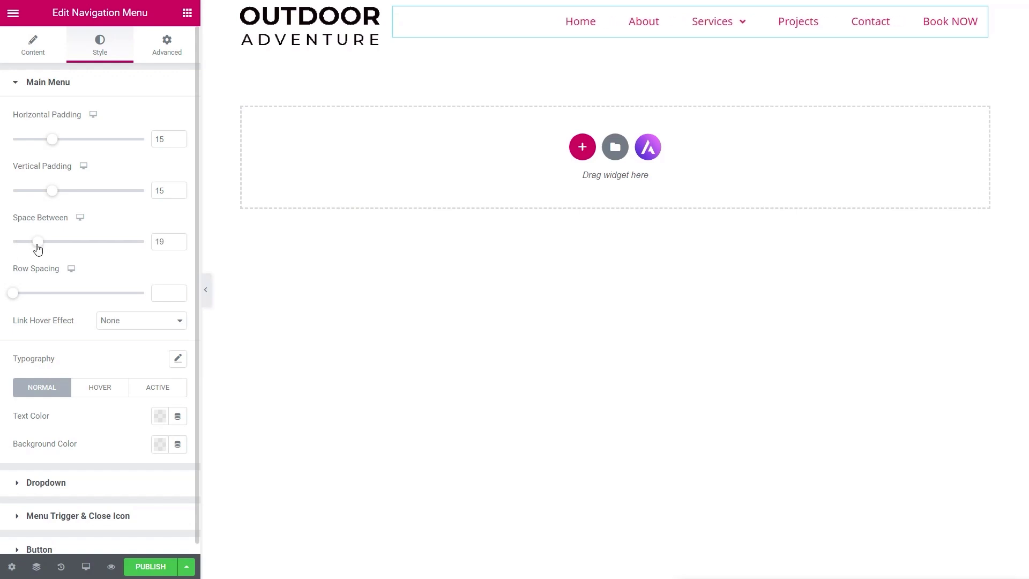
Step: Set the desktop space between the main menu items to 0
left_click(81, 219)
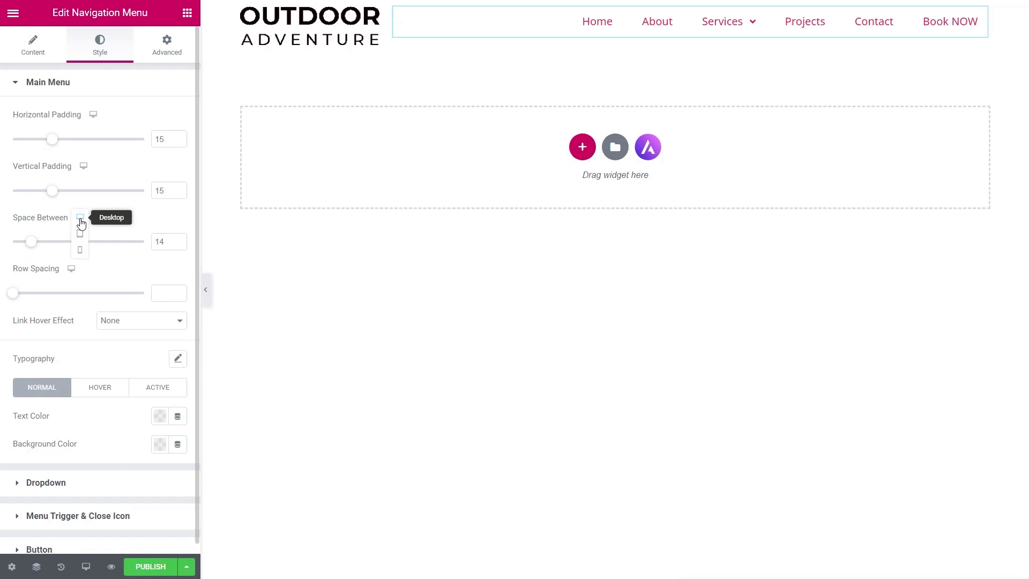
left_click_drag(33, 245, 15, 245)
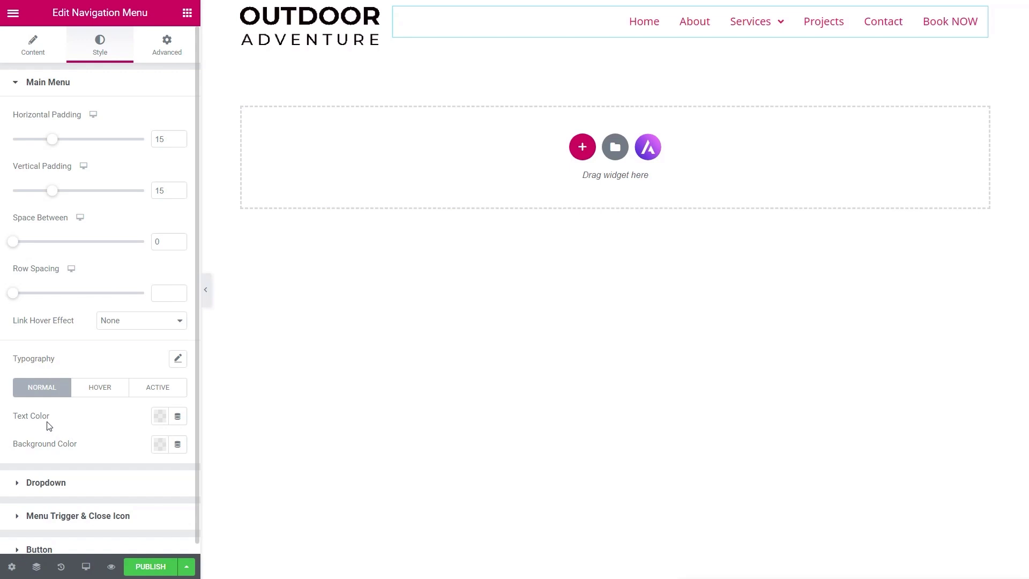
Step: Review the navigation menu's style options for the main menu color states, dropdown, menu trigger and close icon, and button
left_click(97, 393)
left_click(160, 391)
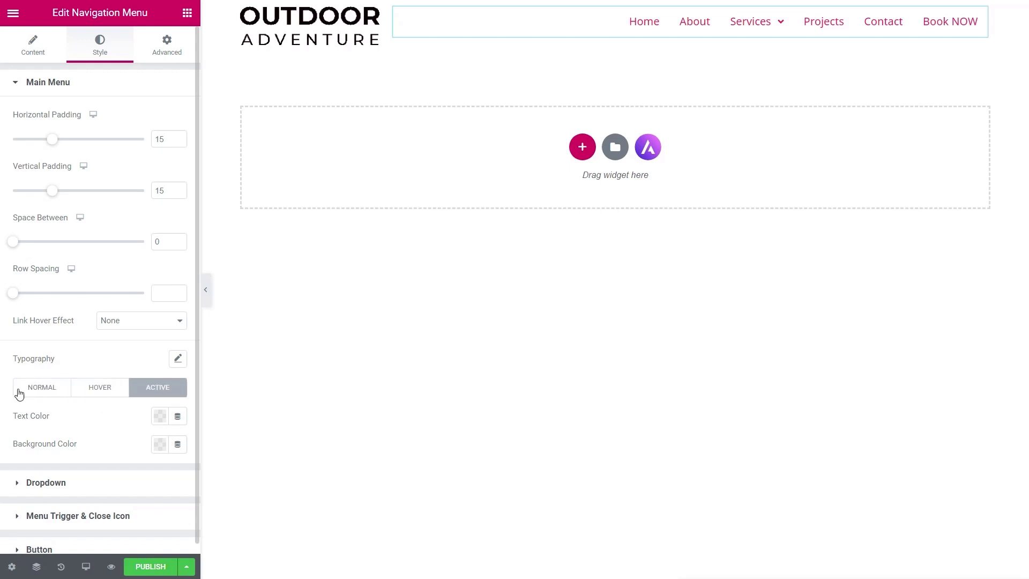
left_click(41, 393)
scroll(102, 469, "down", 1)
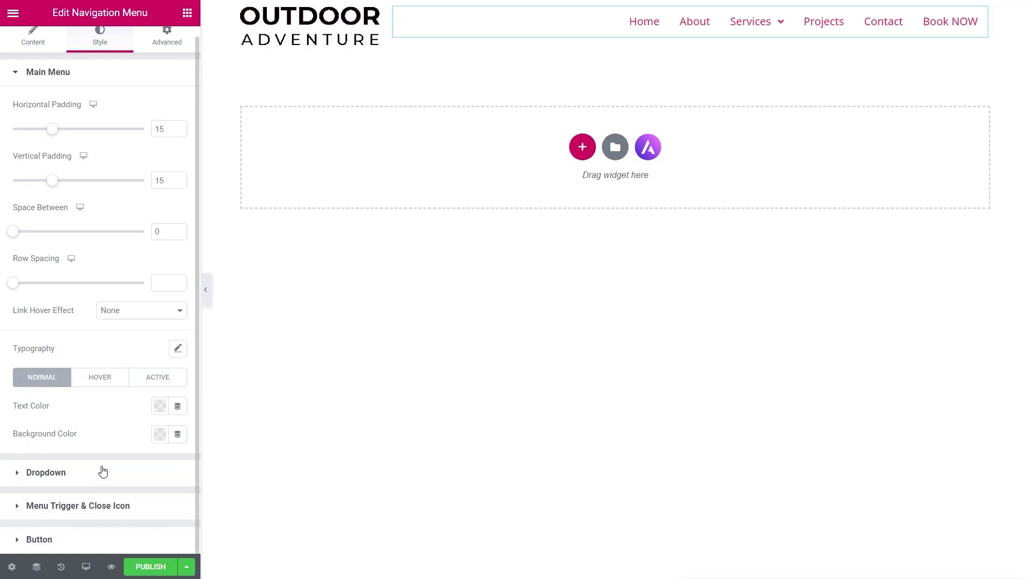
left_click(78, 474)
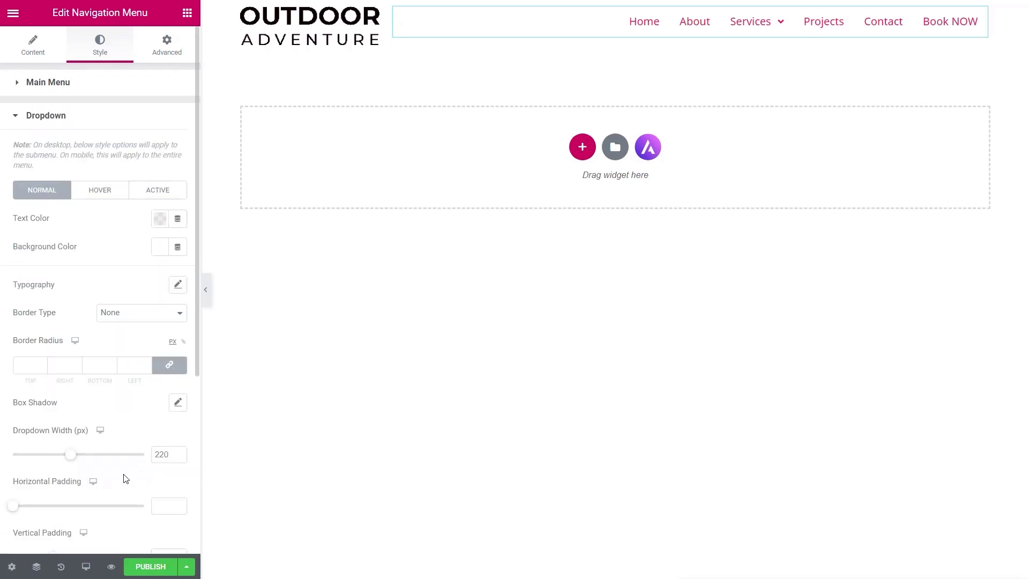
mouse_move(757, 23)
left_click(57, 118)
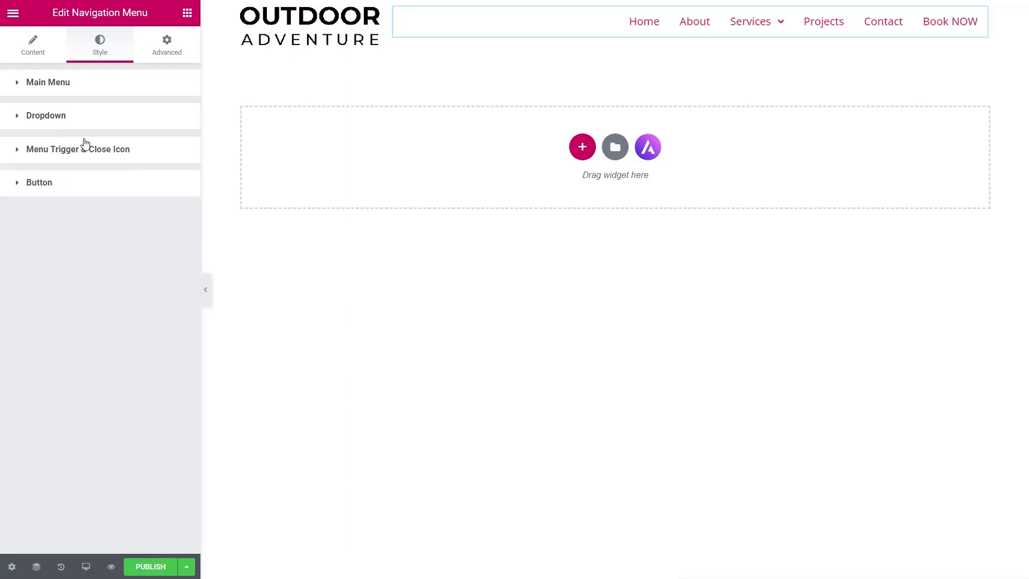
left_click(57, 156)
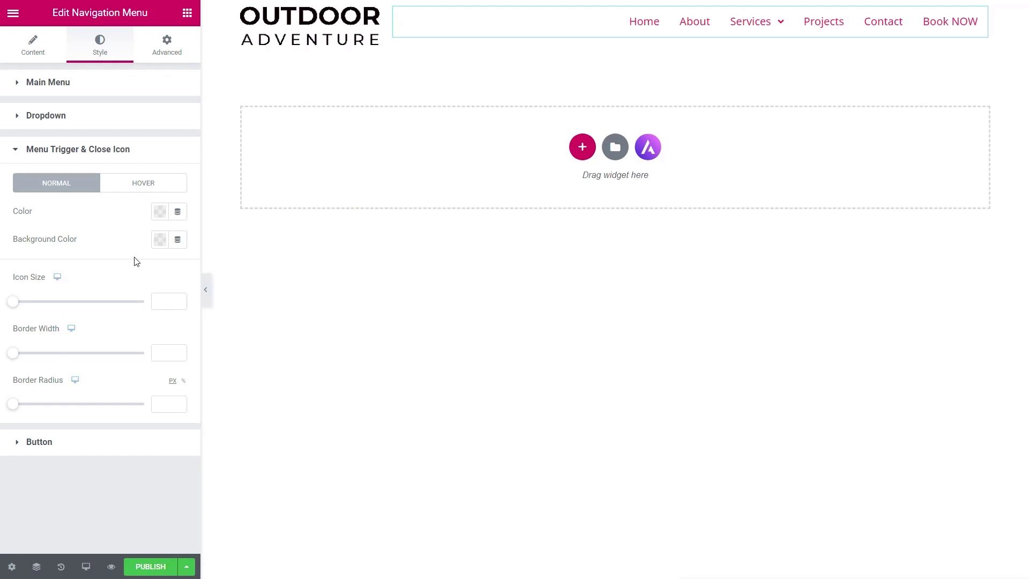
left_click(39, 442)
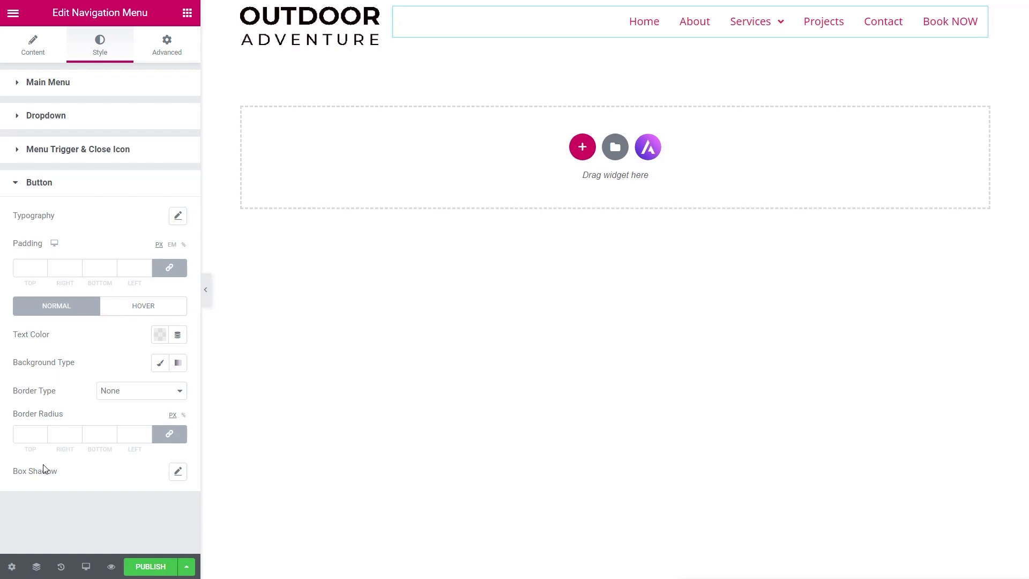
left_click(33, 184)
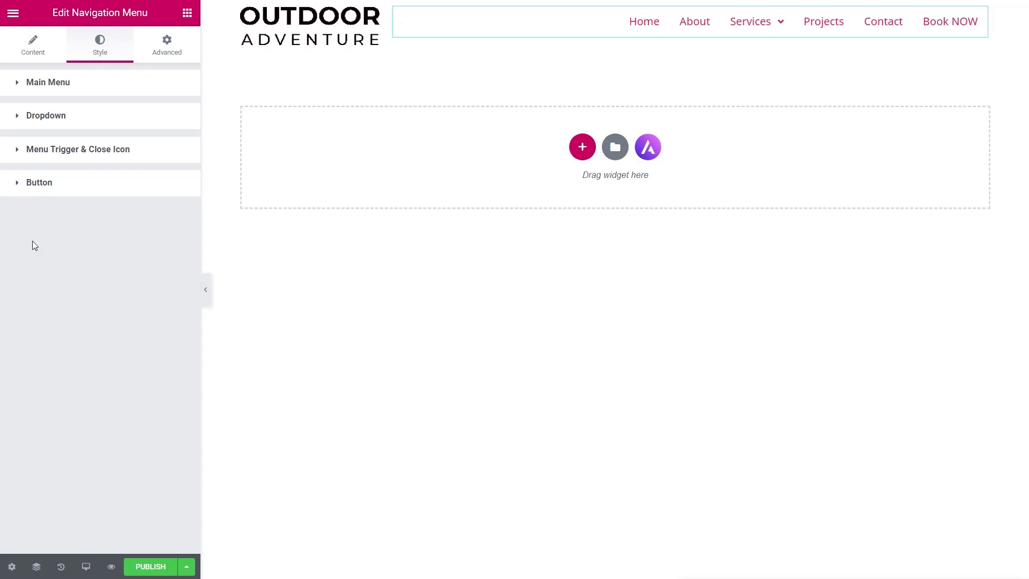
Step: Publish the Default Header template
left_click(150, 567)
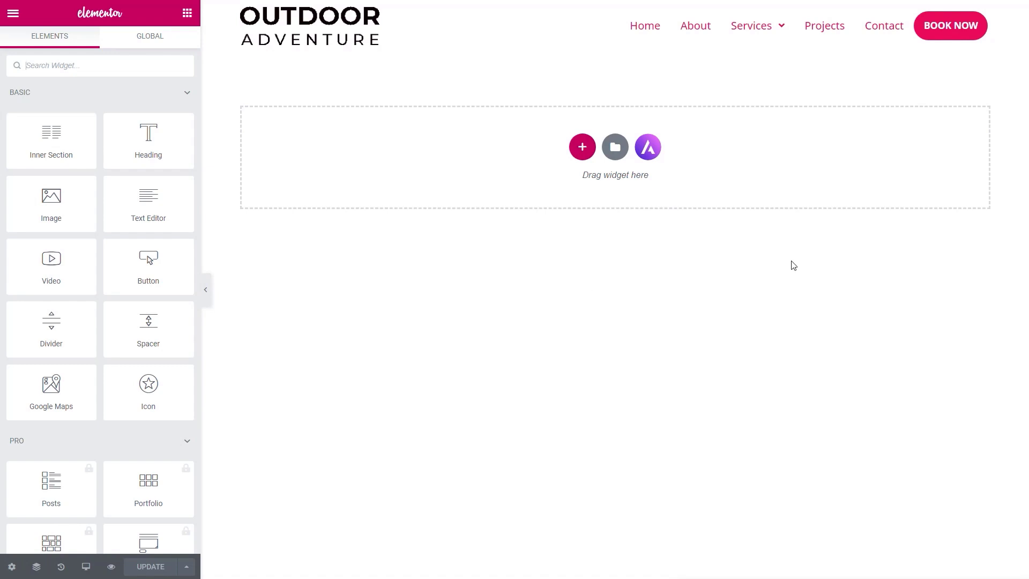
Step: Change the navigation menu's layout to Flyout with the hamburger icon aligned right, and update the header
left_click(972, 27)
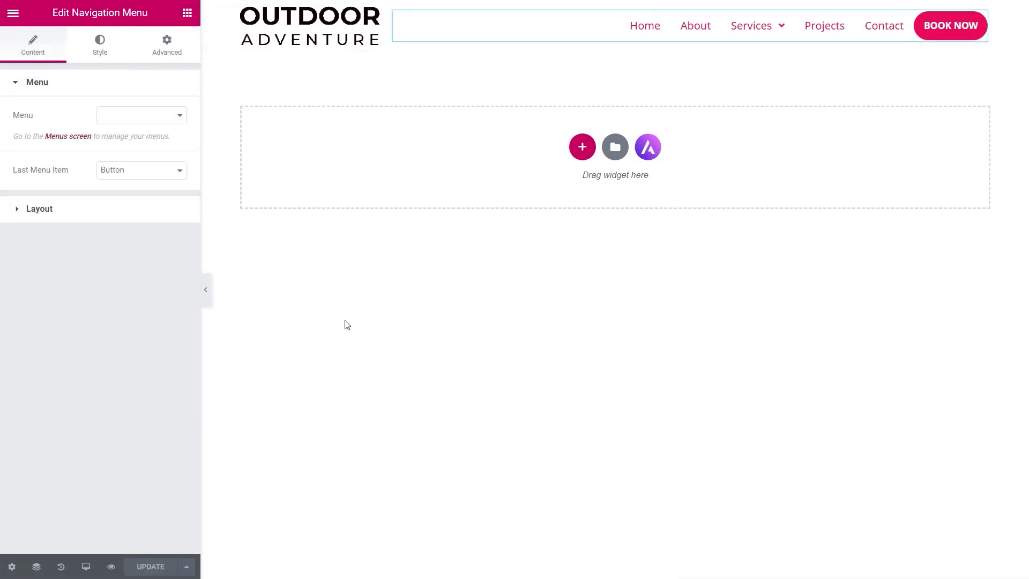
left_click(86, 216)
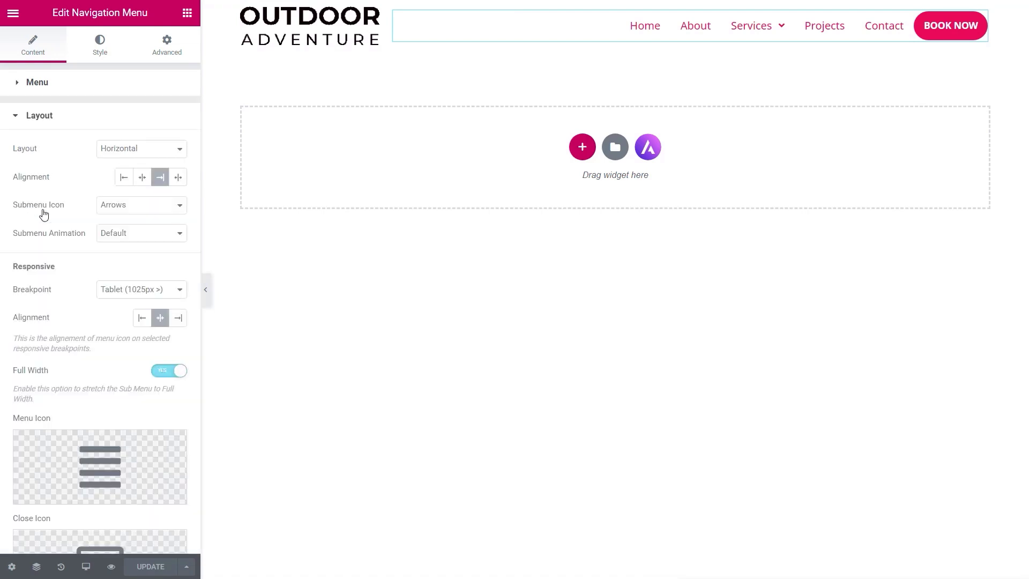
left_click(131, 154)
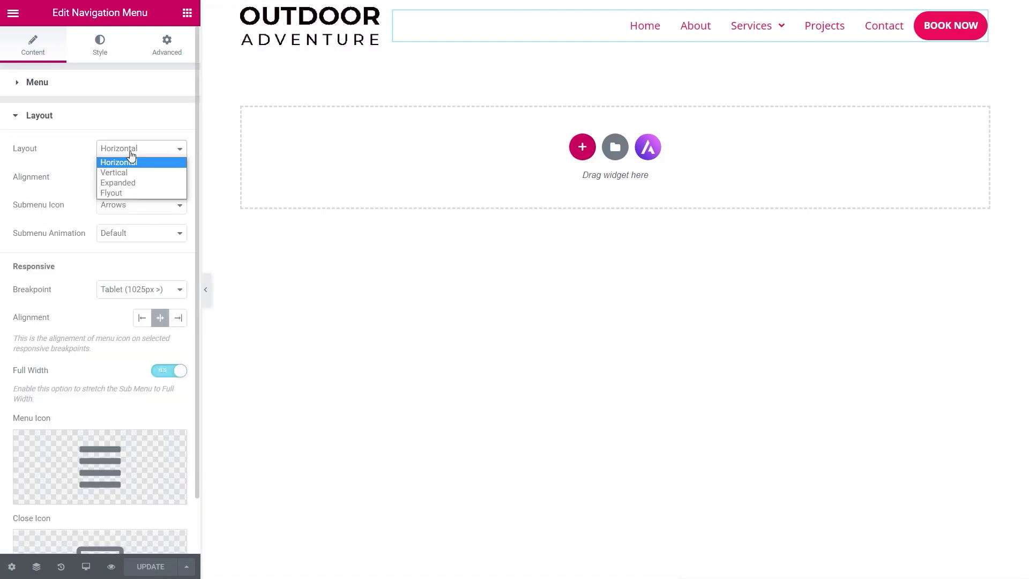
left_click(121, 194)
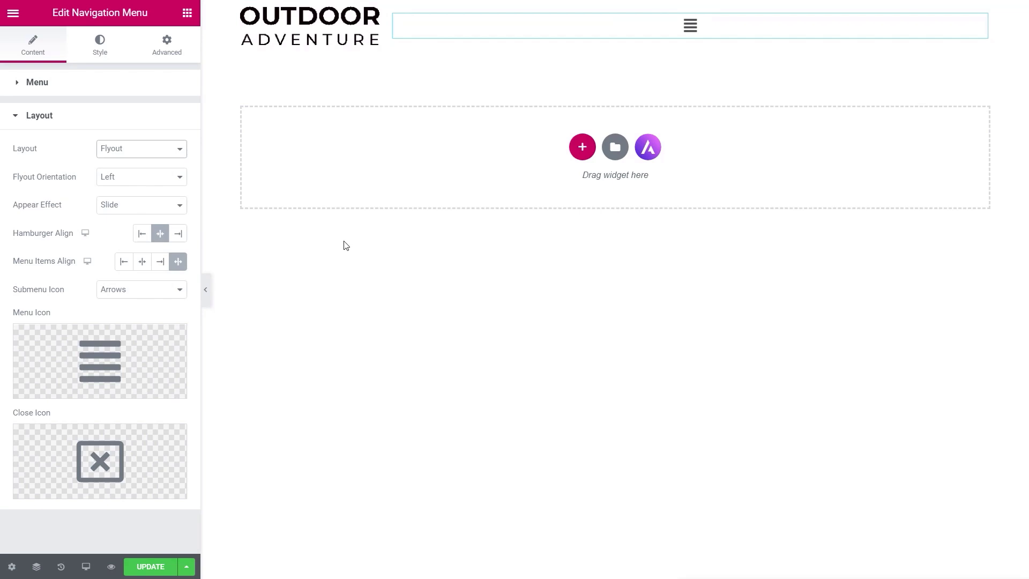
left_click(178, 235)
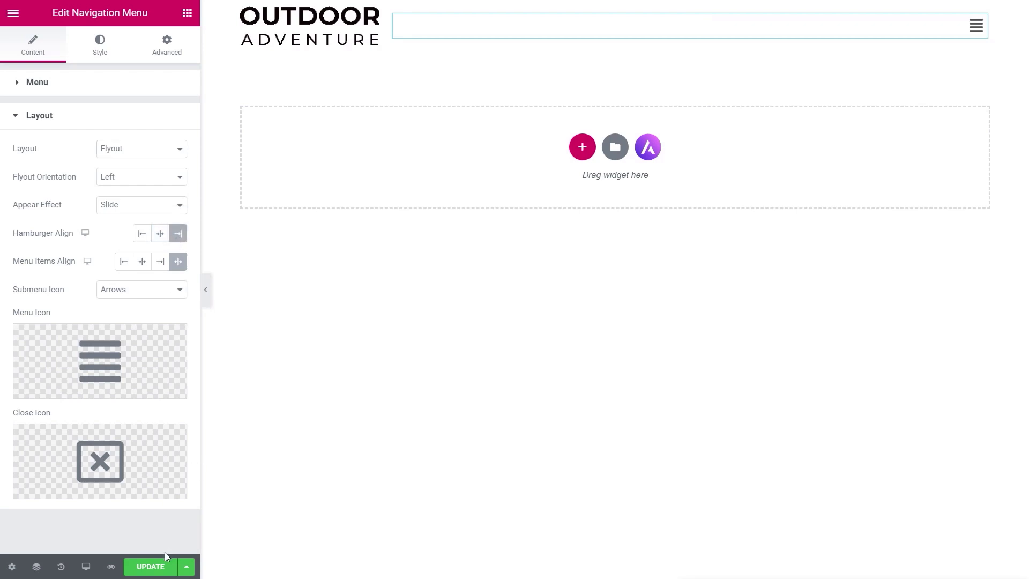
left_click(153, 568)
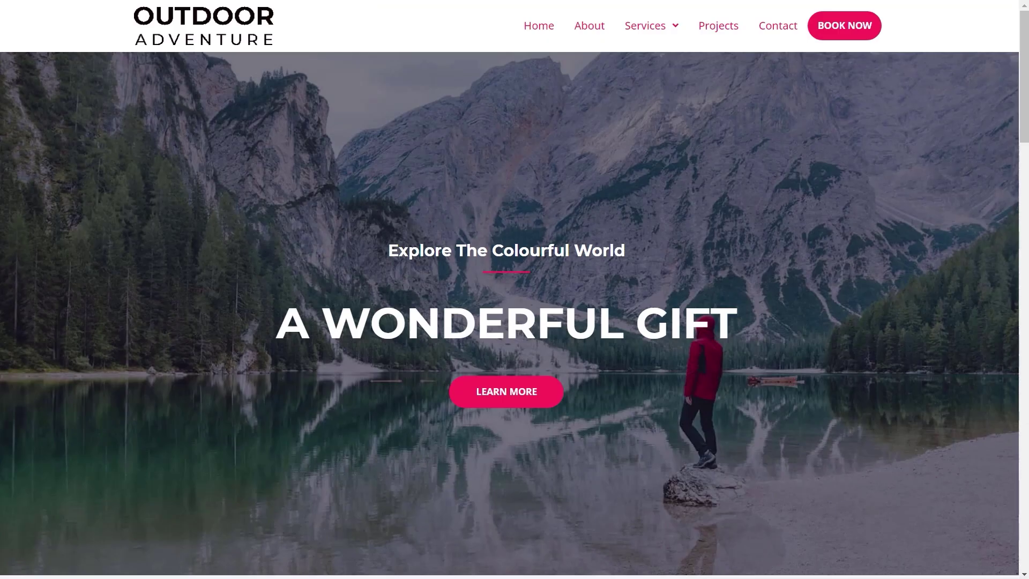
Step: Reload the live site and open and close the flyout menu to check its slide effect
key("F5")
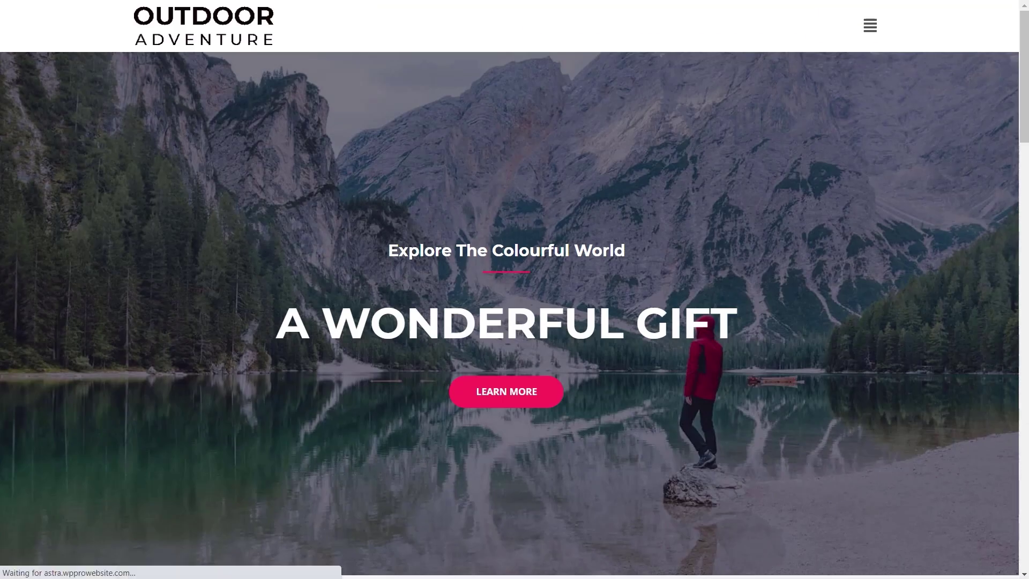
left_click(871, 34)
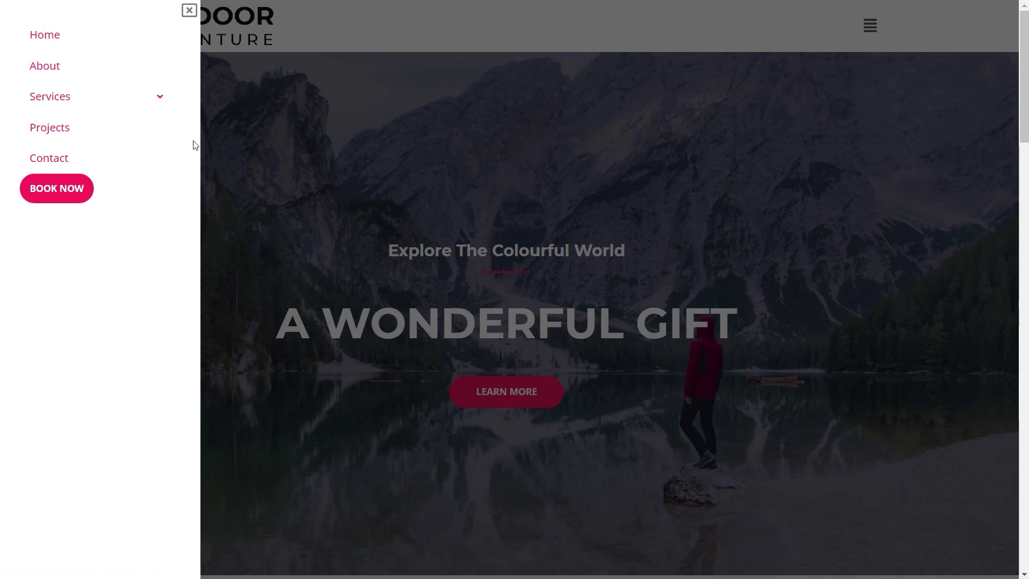
left_click(189, 10)
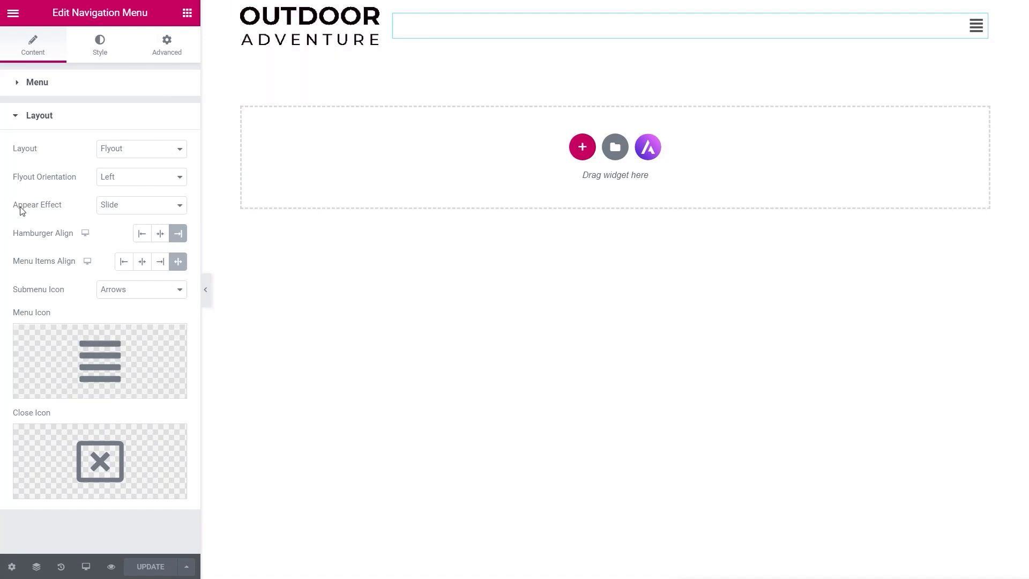
Step: Set the flyout menu's appear effect to Push and its orientation to Right, and update the header
left_click(140, 214)
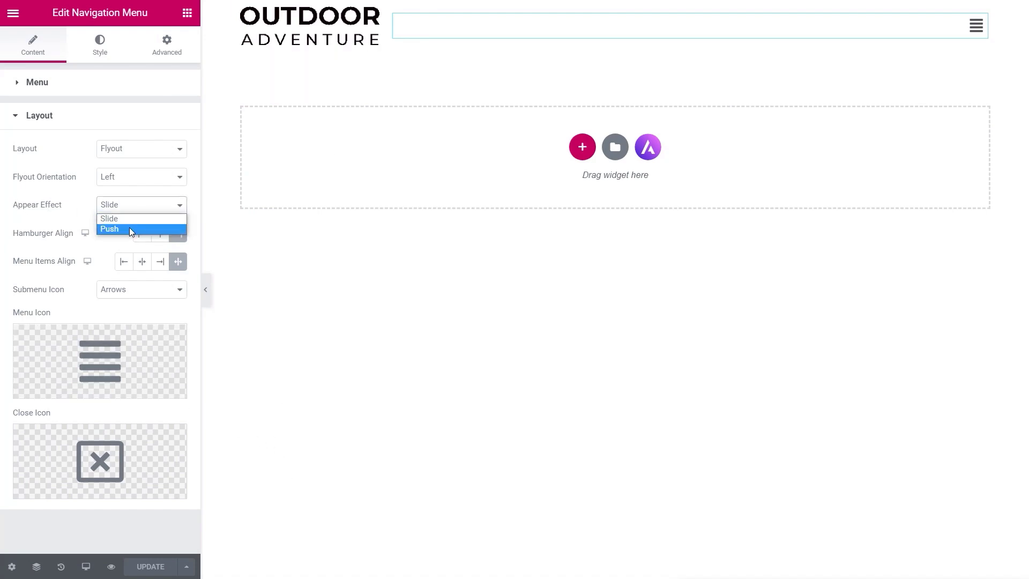
left_click(129, 227)
left_click(127, 185)
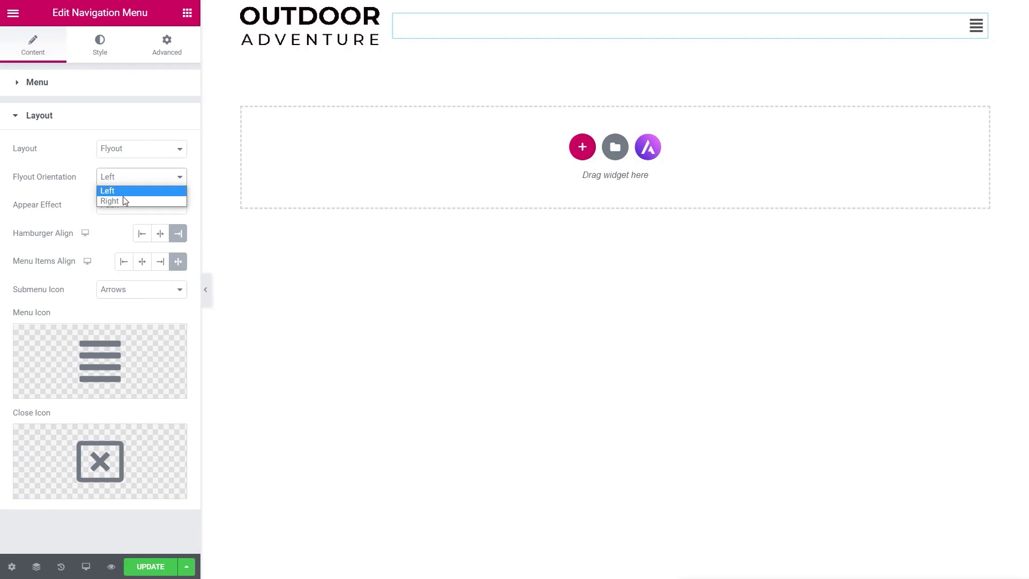
left_click(121, 201)
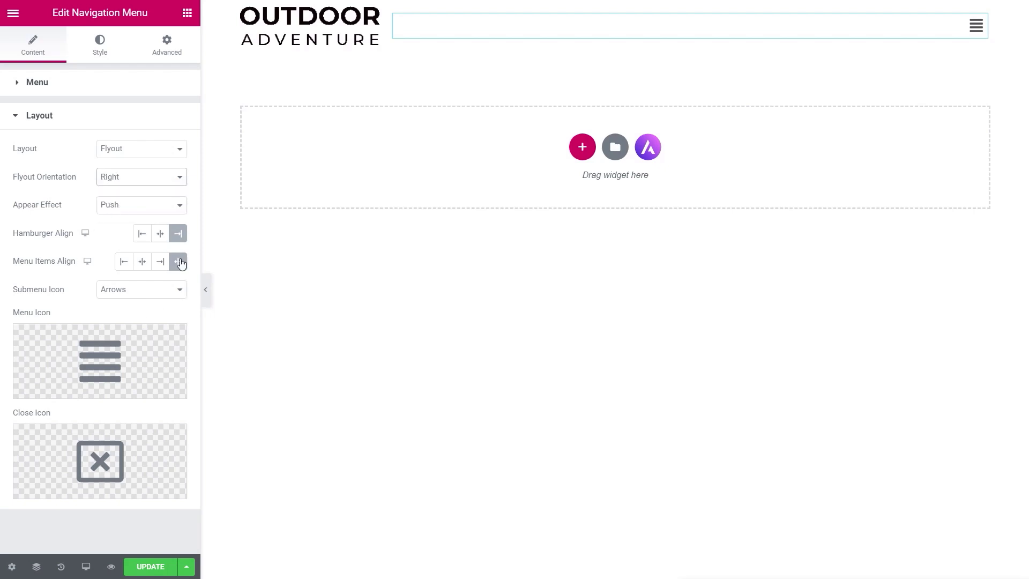
left_click(149, 565)
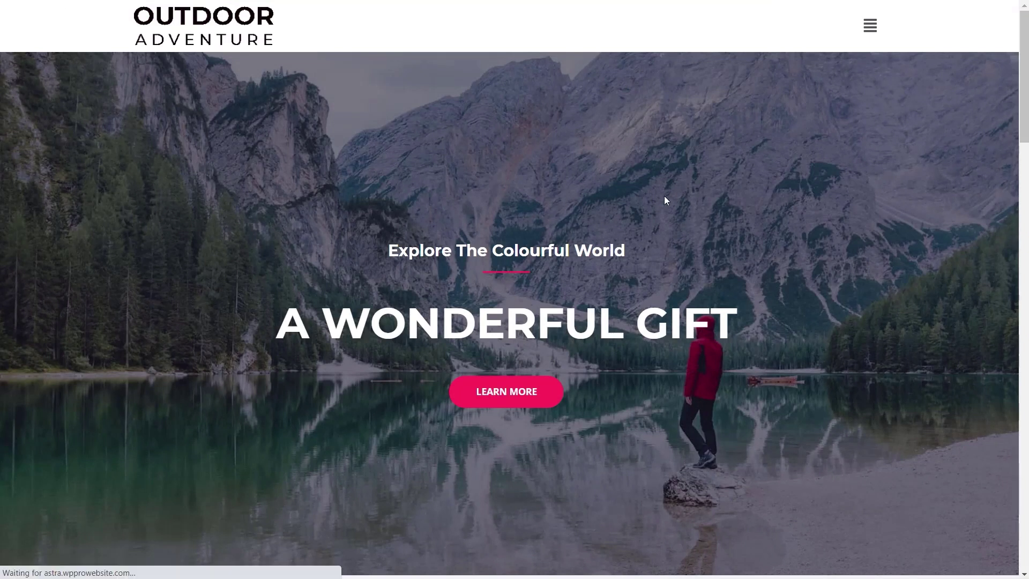
Step: Open and close the flyout menu on the live site to check the push effect from the right
left_click(872, 32)
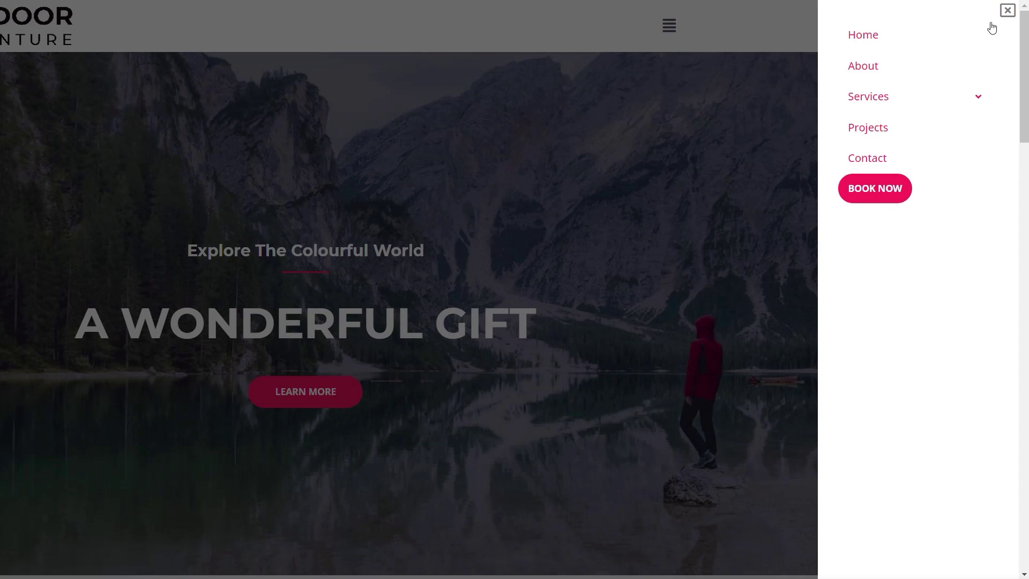
left_click(1007, 10)
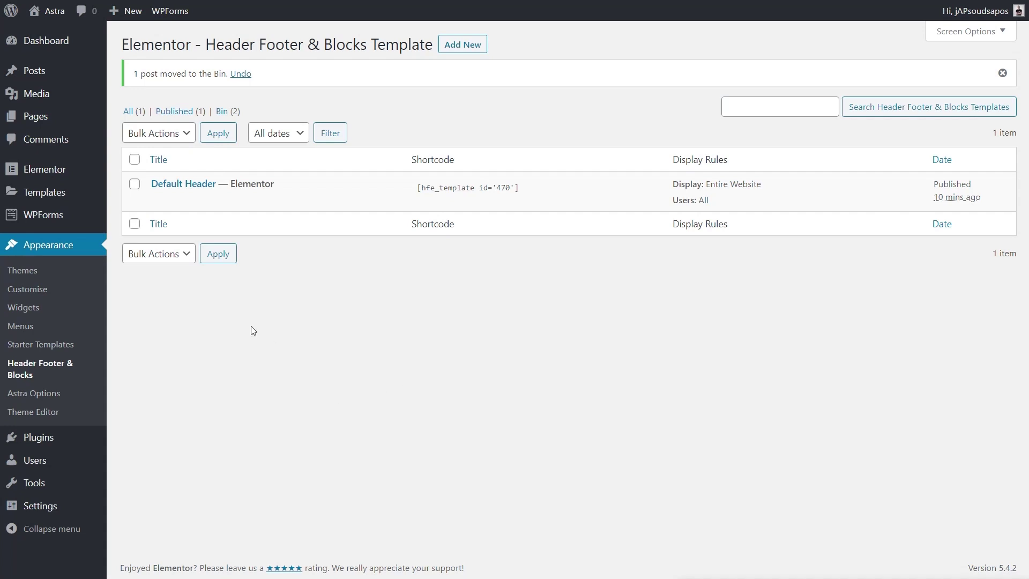
Step: Add a new Header Footer & Blocks template titled Call To Action
left_click(453, 43)
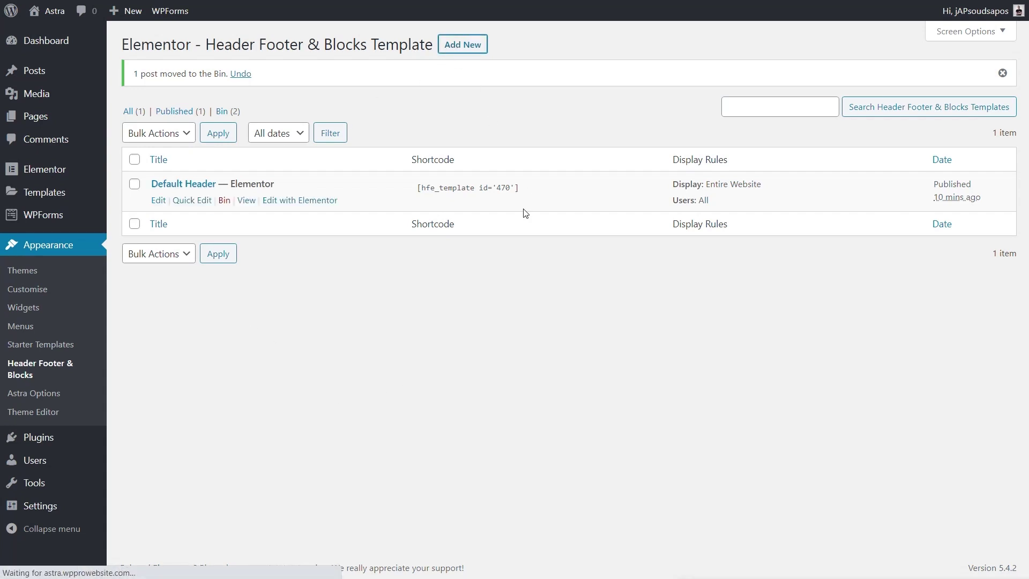
type("Call TO Action")
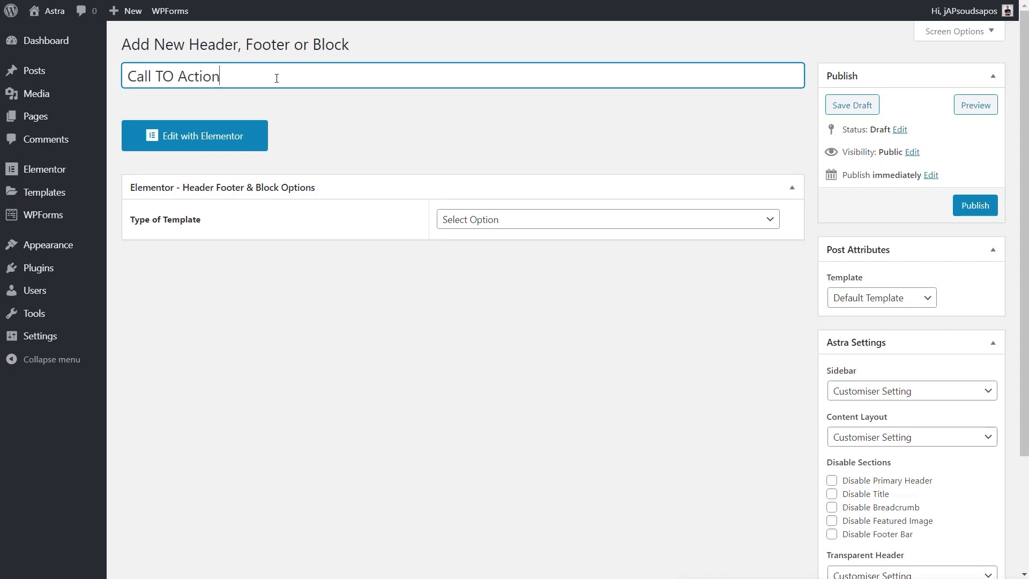
left_click(176, 79)
key("BackSpace")
type("o")
Step: Set the template type to Before Footer and display it on the Entire Website
left_click(507, 227)
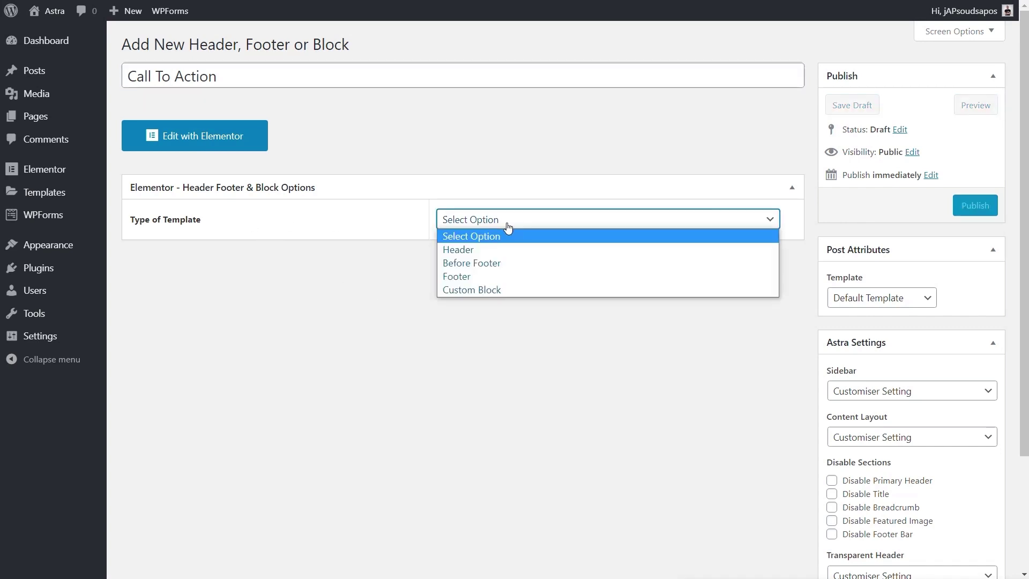
left_click(491, 264)
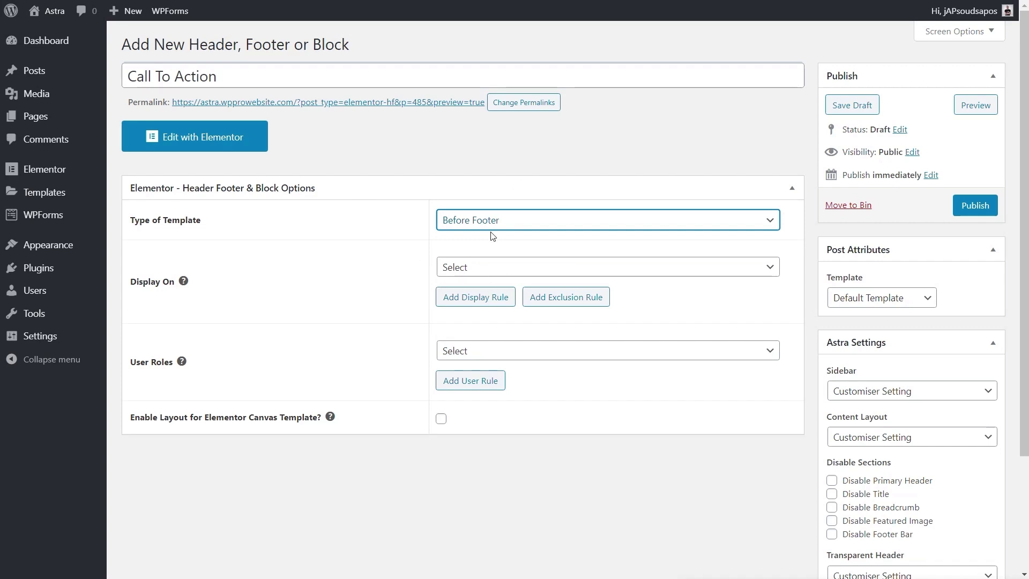
left_click(464, 269)
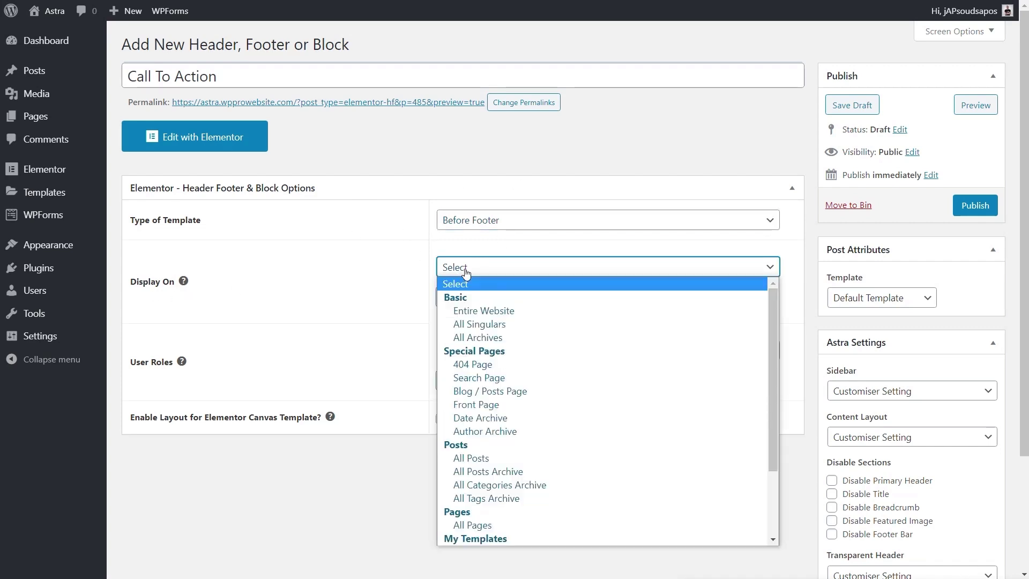
left_click(504, 316)
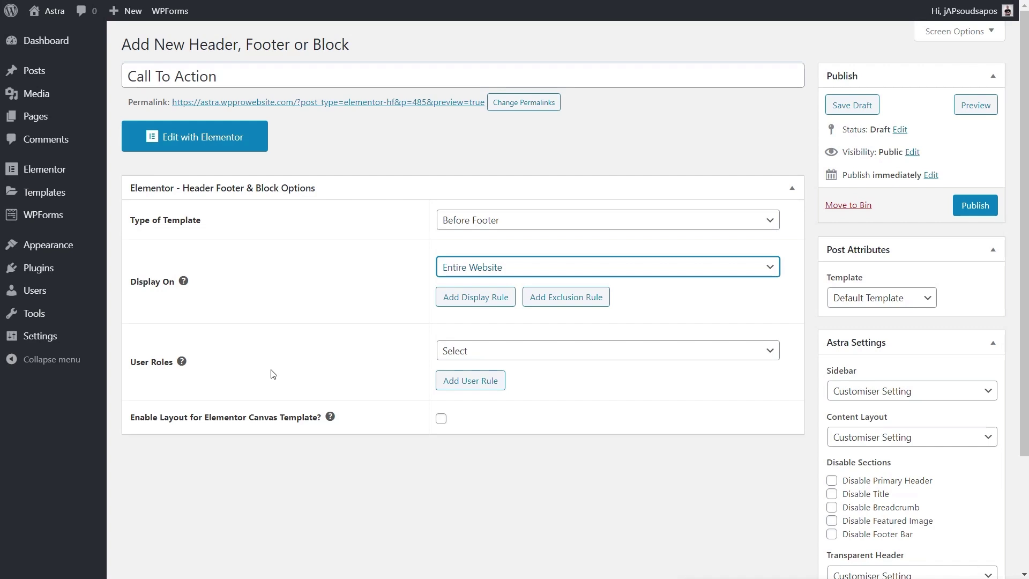
Step: Restrict the template's user role to Logged Out and publish it
left_click(532, 357)
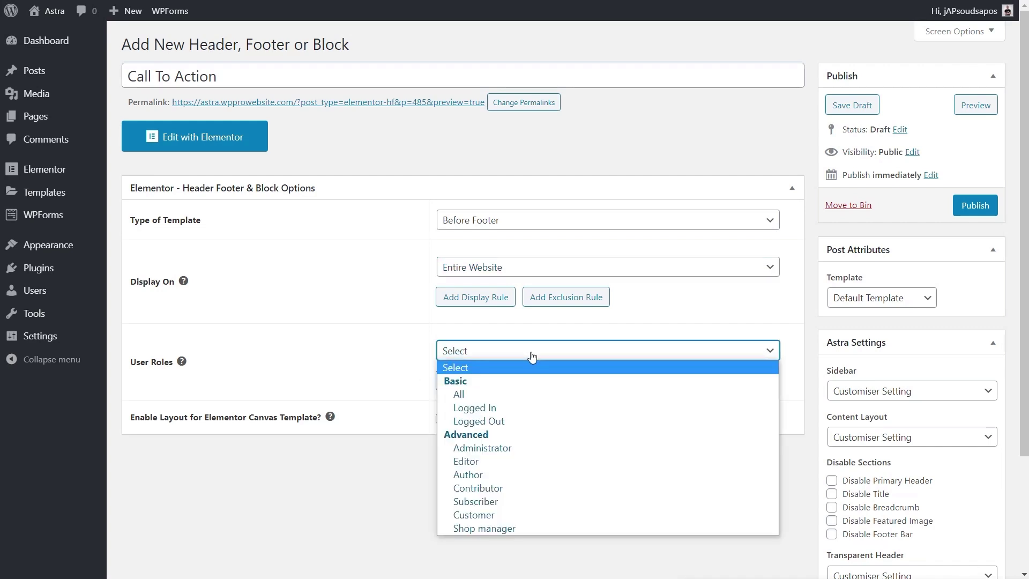
left_click(497, 424)
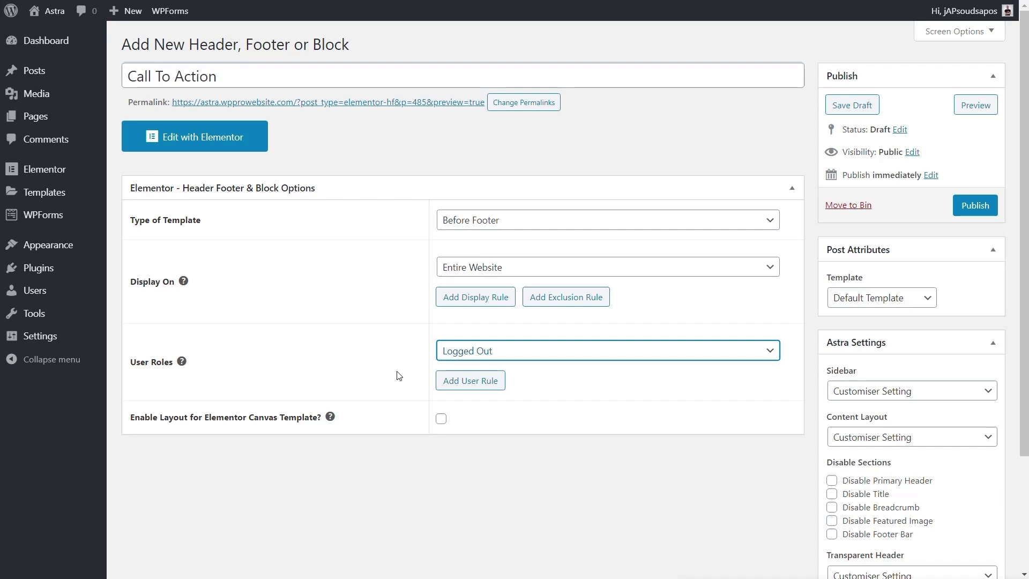
left_click(975, 207)
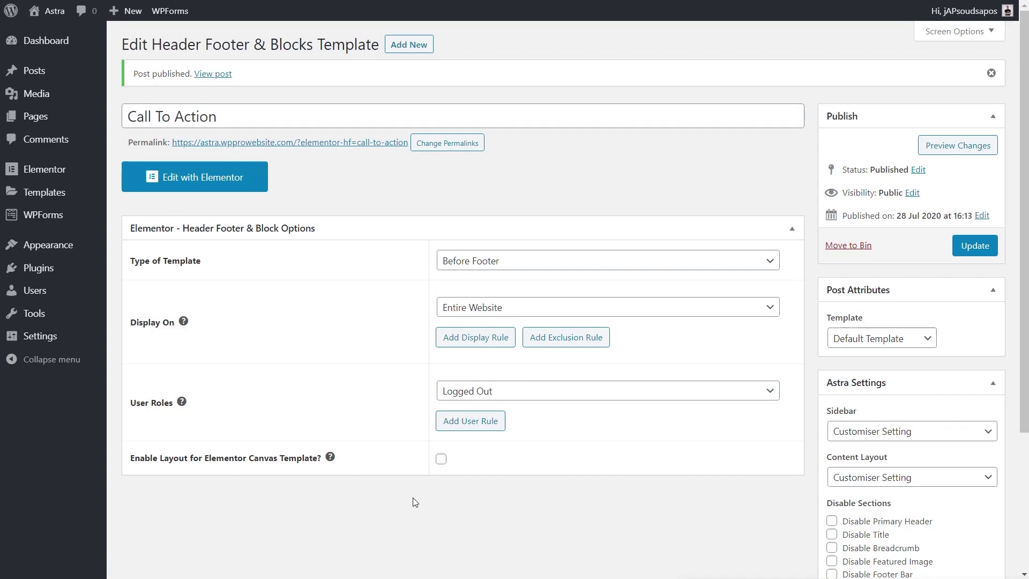
Step: Open the Call To Action template in the Elementor editor and add a single-column section
left_click(225, 186)
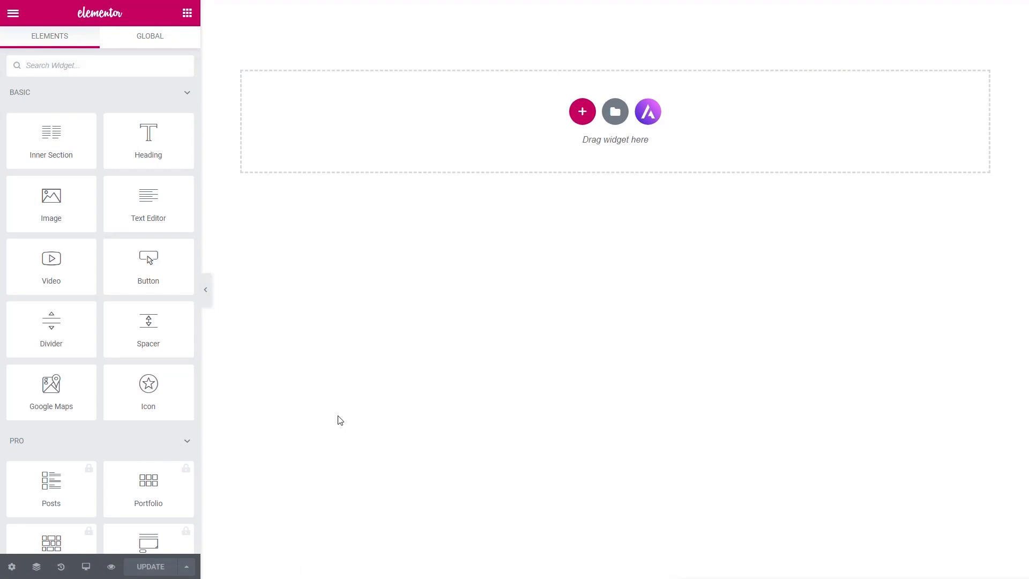
left_click(581, 114)
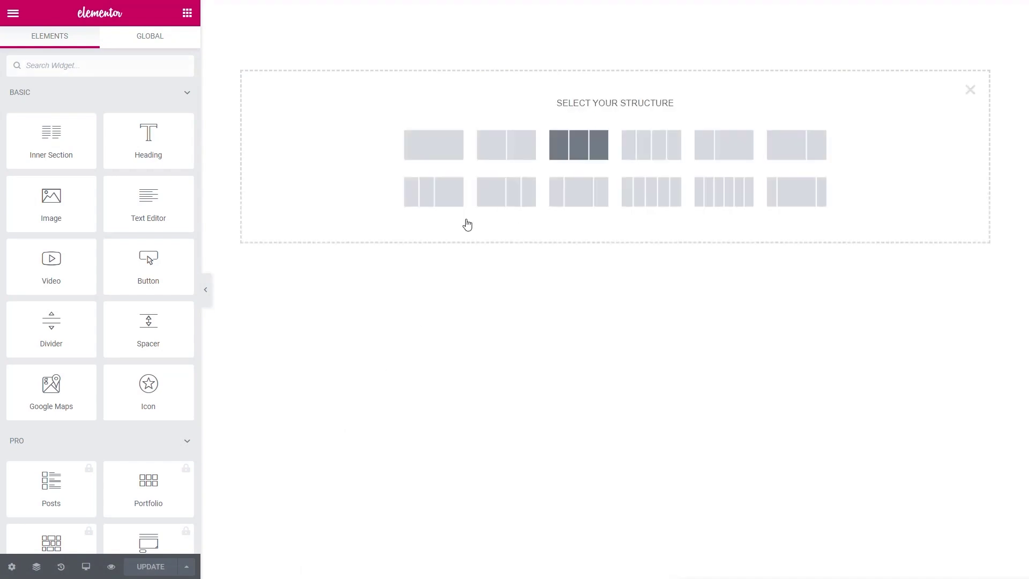
left_click(426, 153)
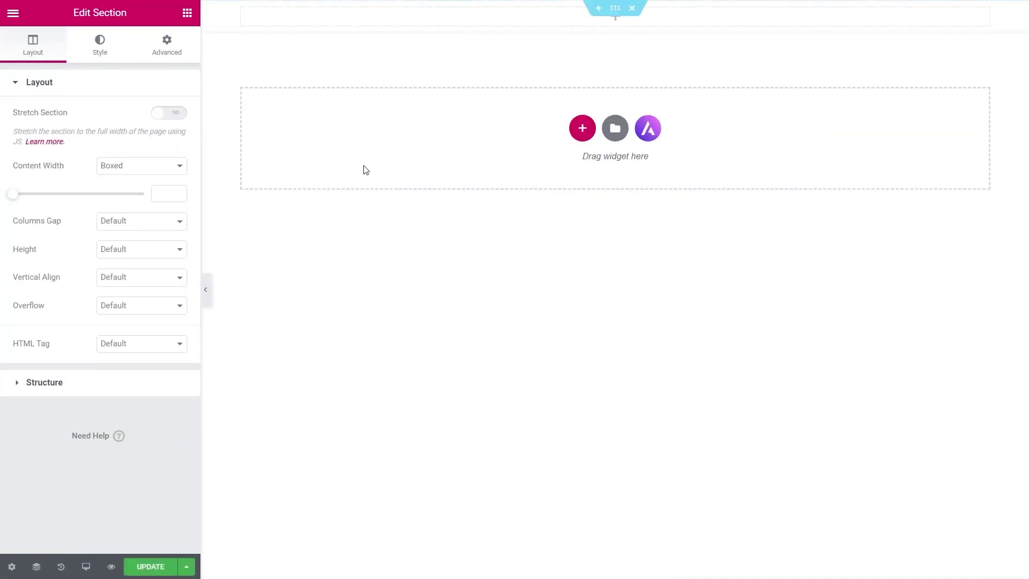
Step: Add a Heading widget to the section with the title Call To Action and center-align it
left_click(187, 12)
left_click_drag(175, 122, 606, 13)
left_click(124, 134)
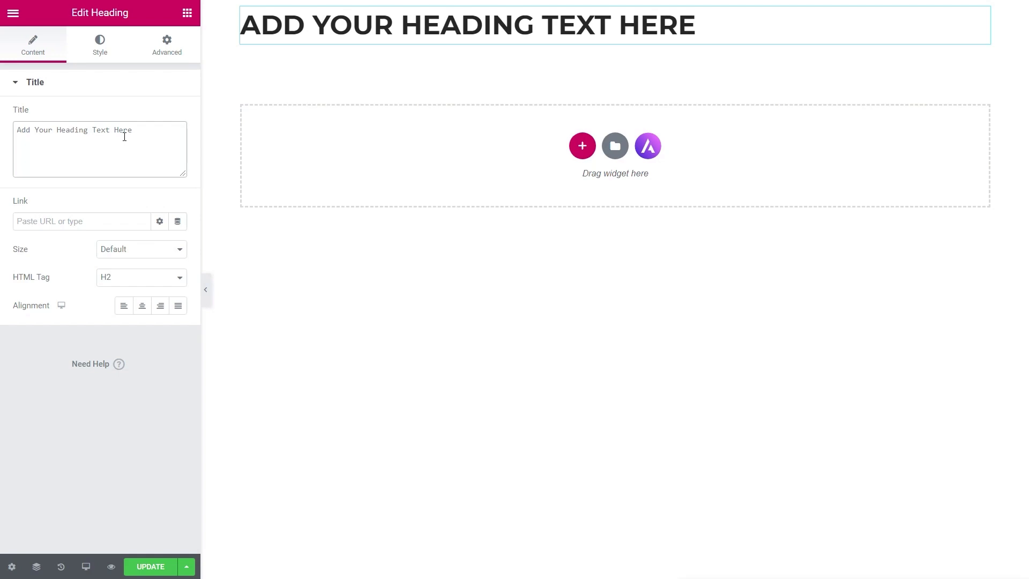
key("ctrl+a")
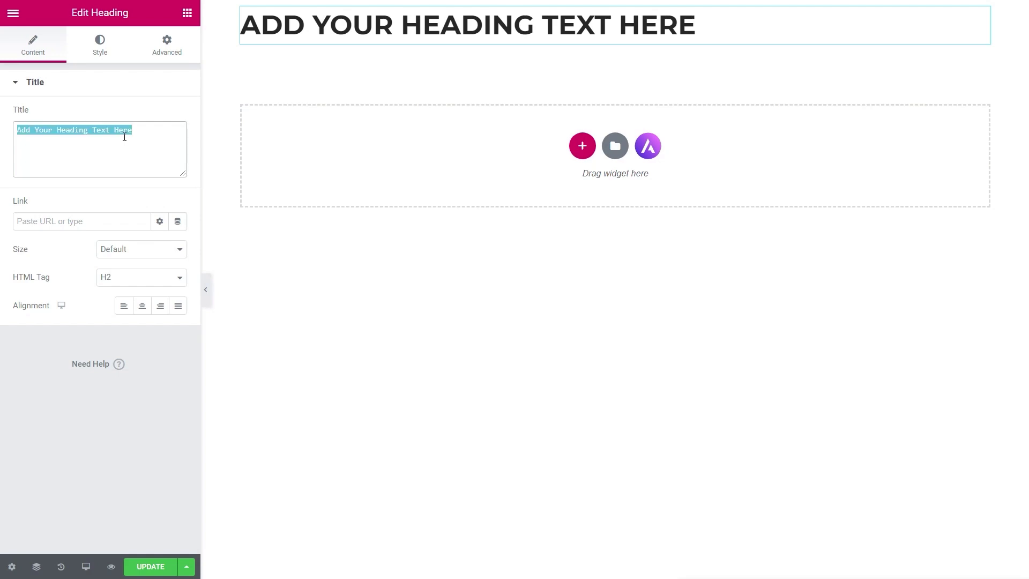
type("Call To A")
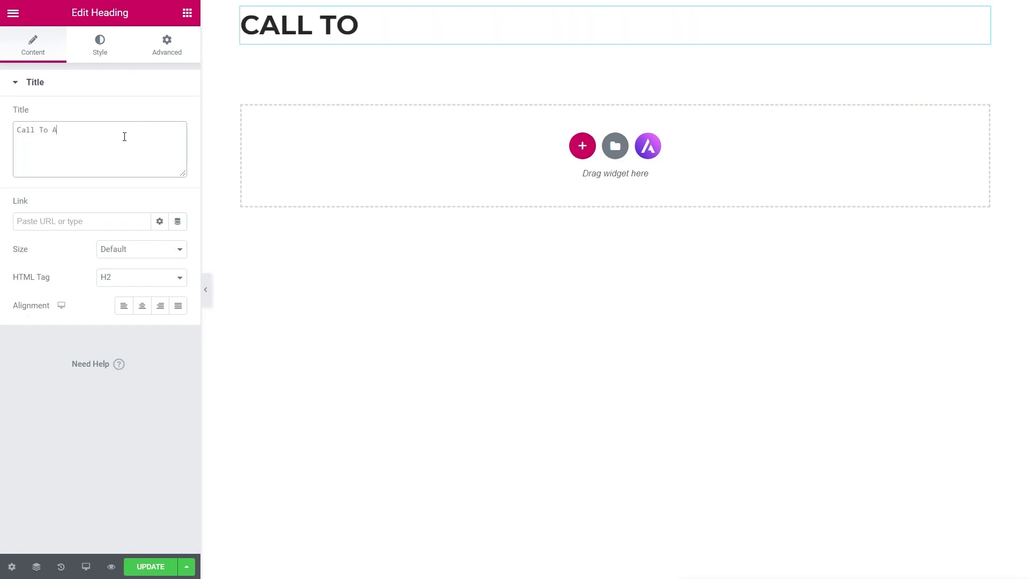
type("ction")
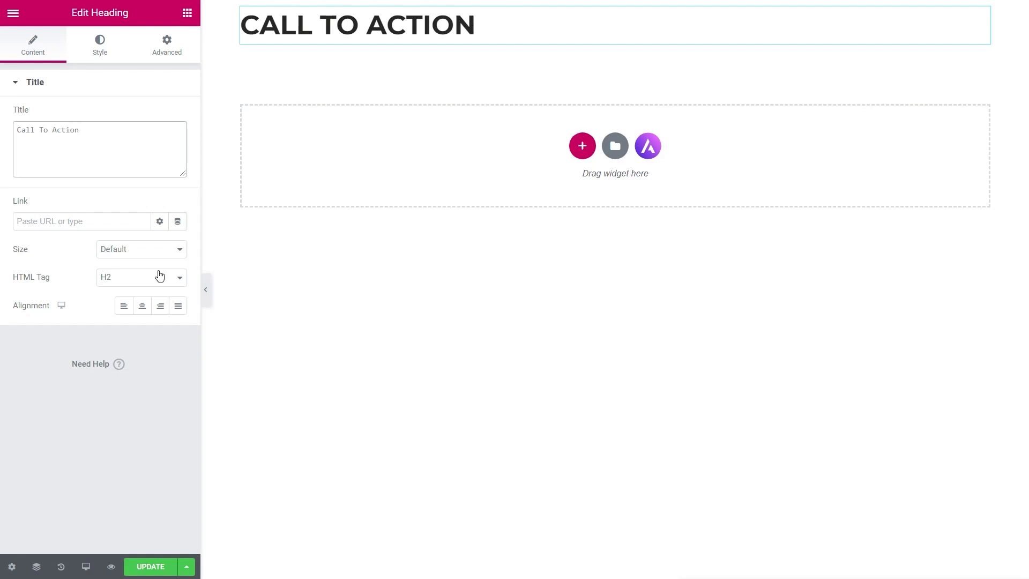
left_click(142, 305)
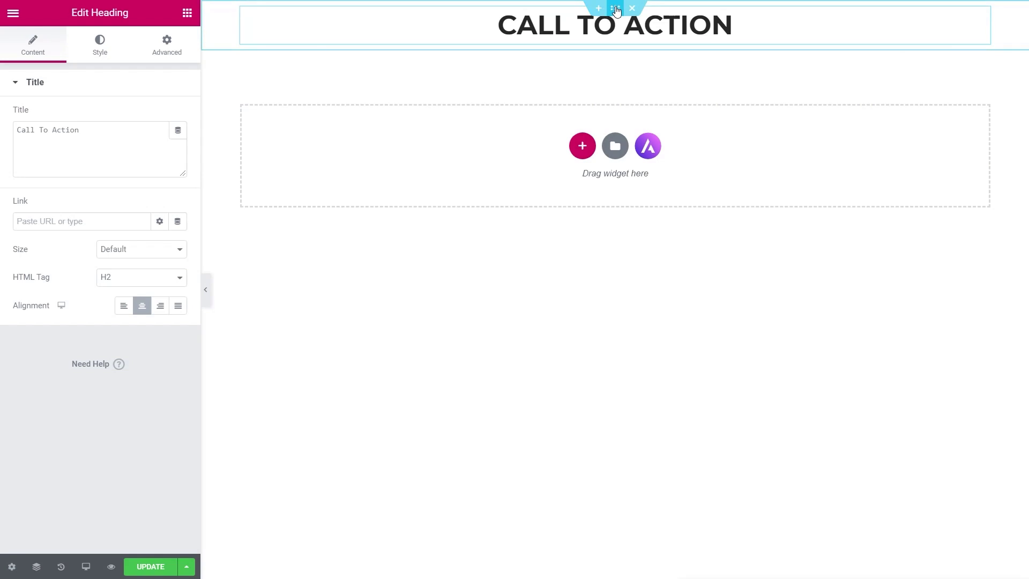
Step: Give the section containing the heading a classic background in bright red
left_click(615, 8)
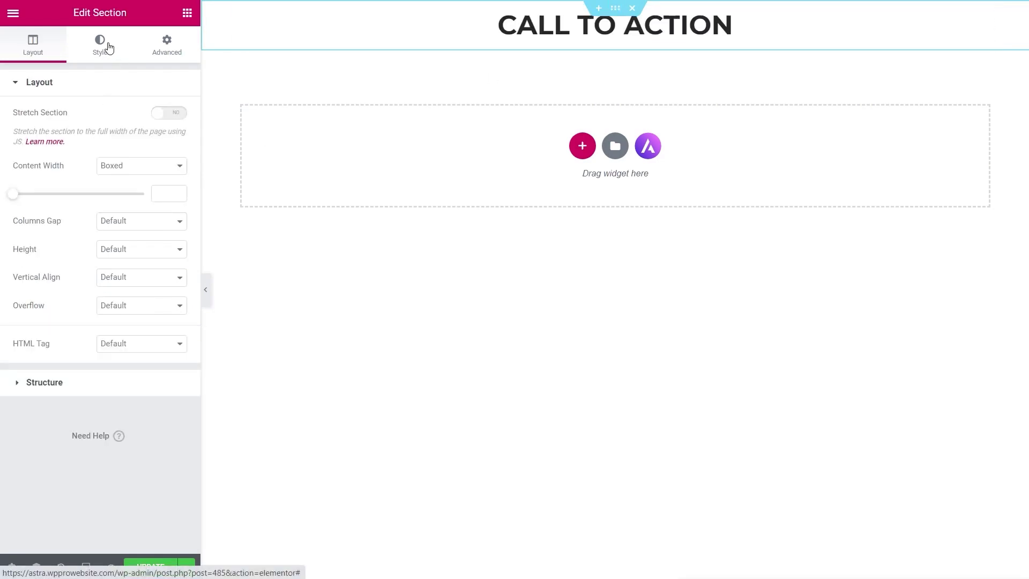
left_click(109, 48)
left_click(126, 146)
left_click(160, 172)
left_click_drag(228, 235, 237, 230)
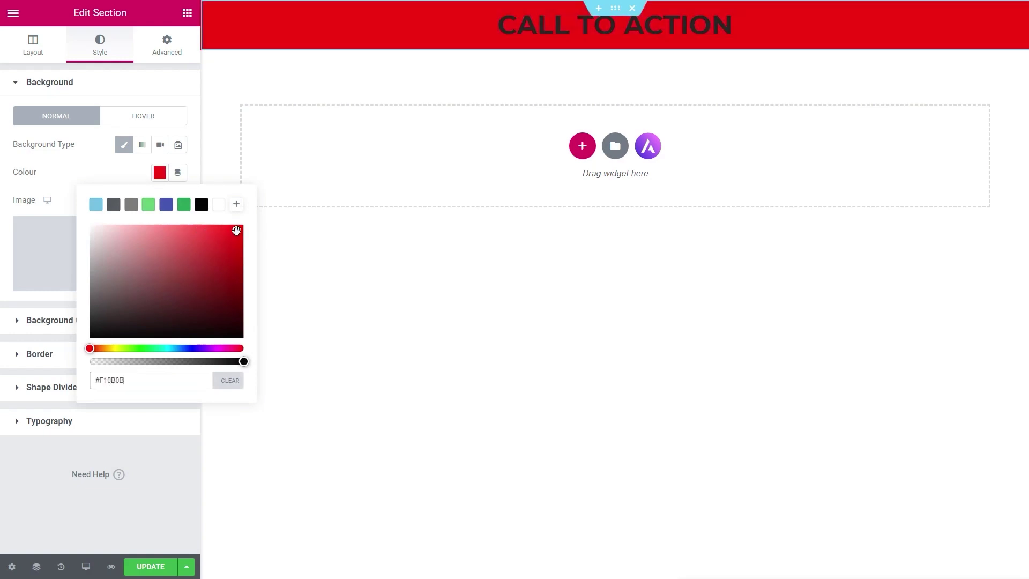
left_click(39, 524)
Step: Set the section's padding to 50 px on all sides
left_click(167, 45)
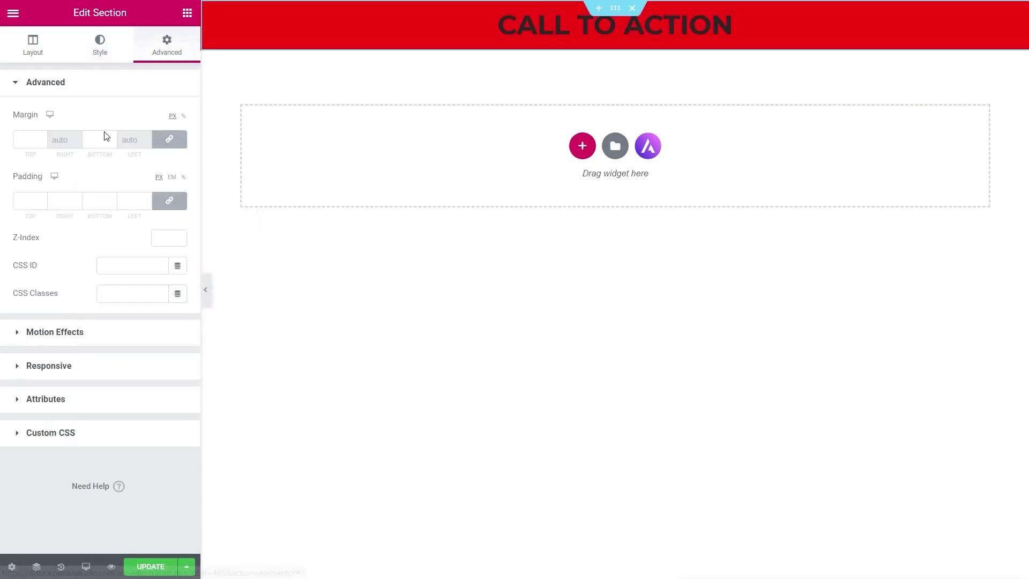
left_click(25, 201)
type("60")
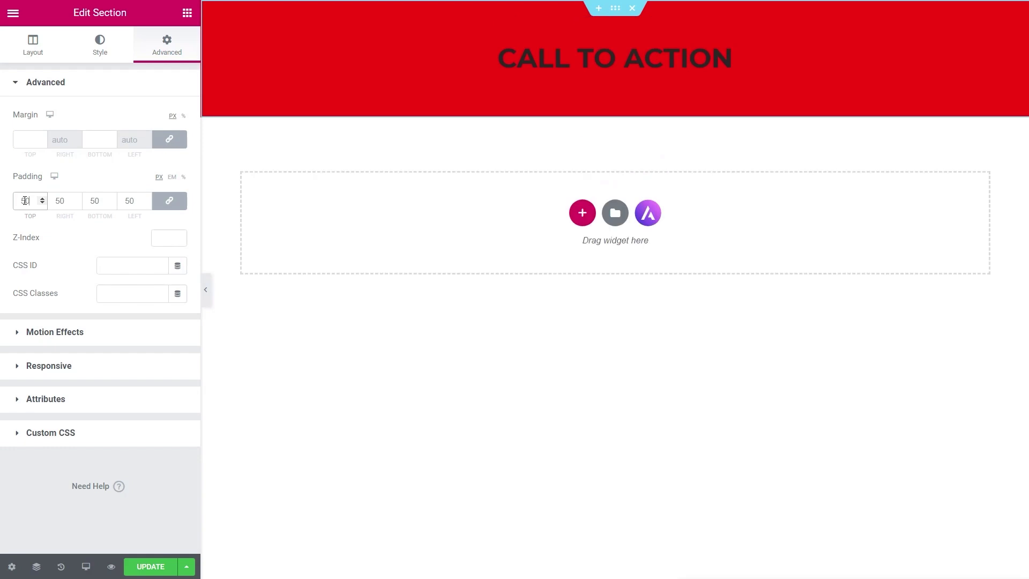
Step: Set the Call To Action heading's text colour to white and update the template
left_click(386, 58)
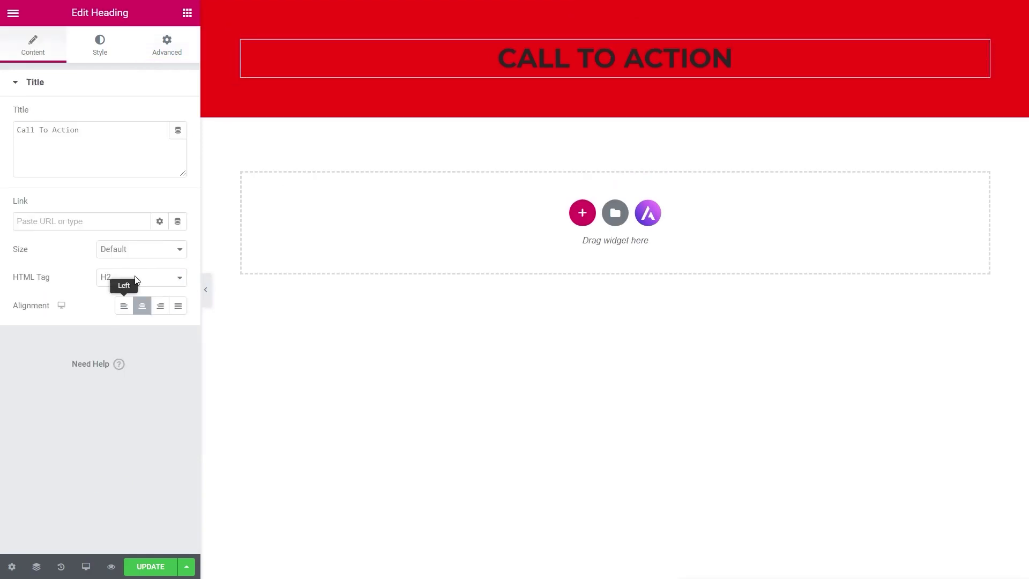
left_click(99, 48)
left_click(159, 116)
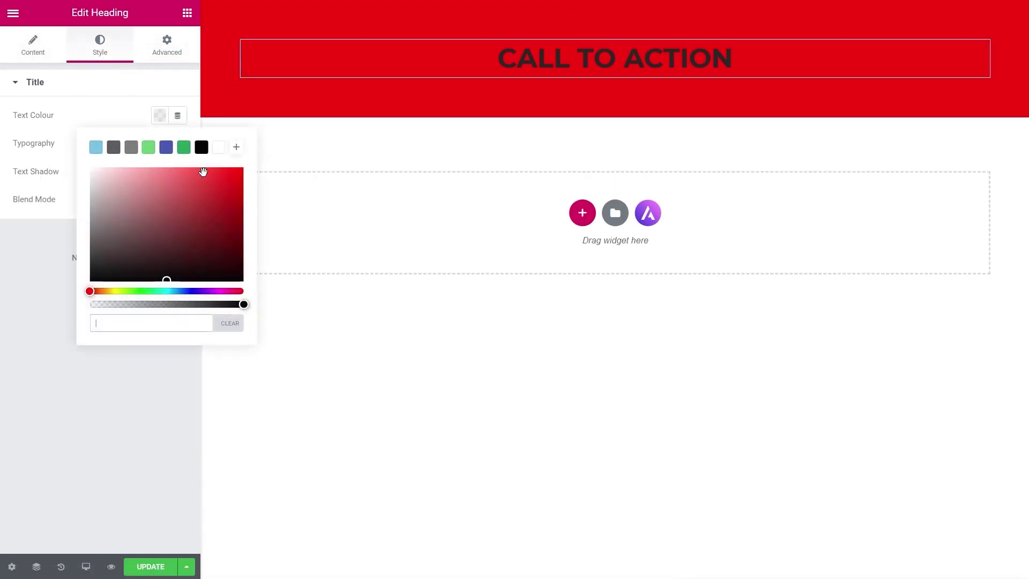
left_click(232, 145)
left_click(140, 464)
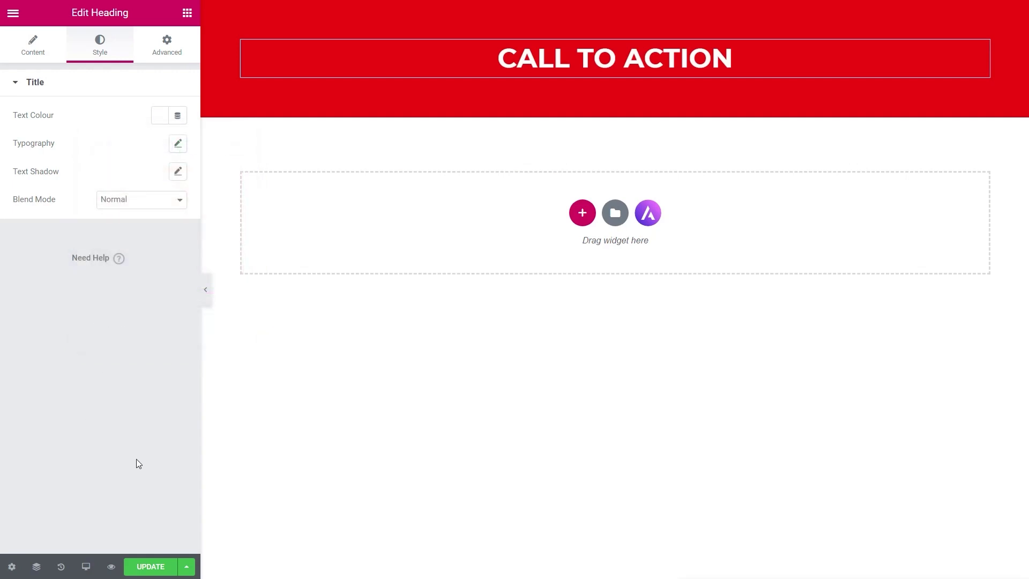
left_click(140, 569)
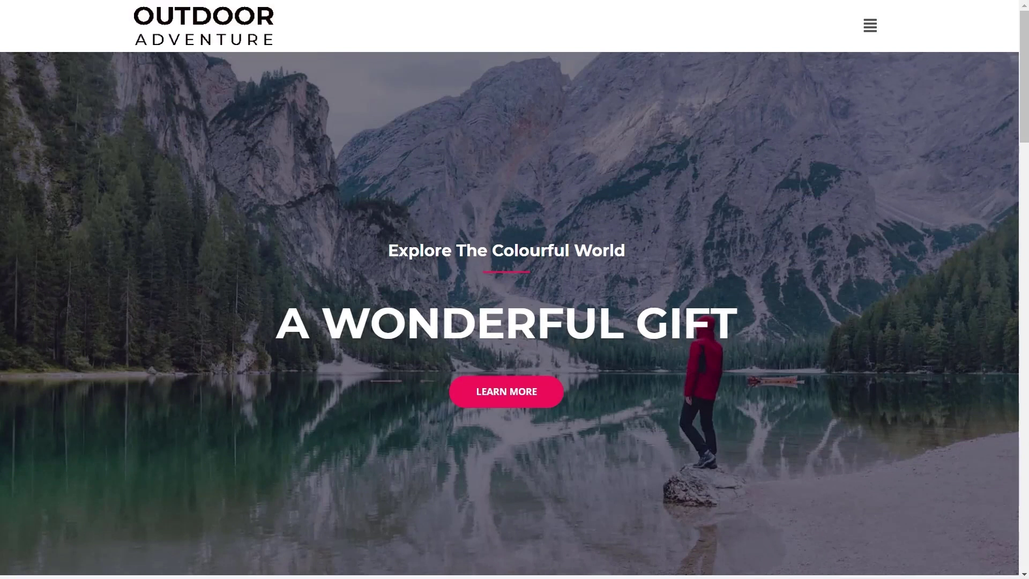
scroll(301, 298, "down", 5)
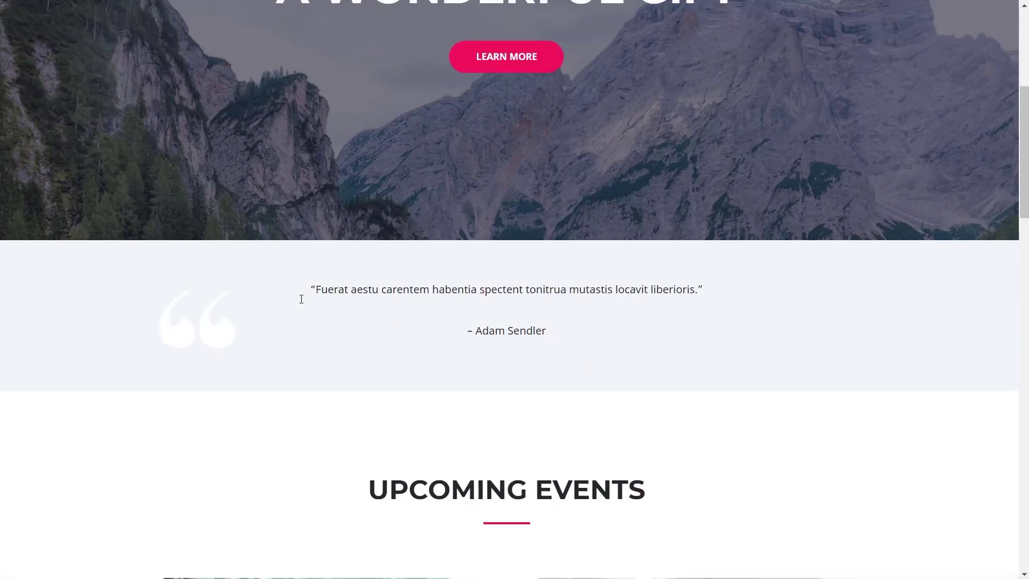
scroll(301, 299, "down", 20)
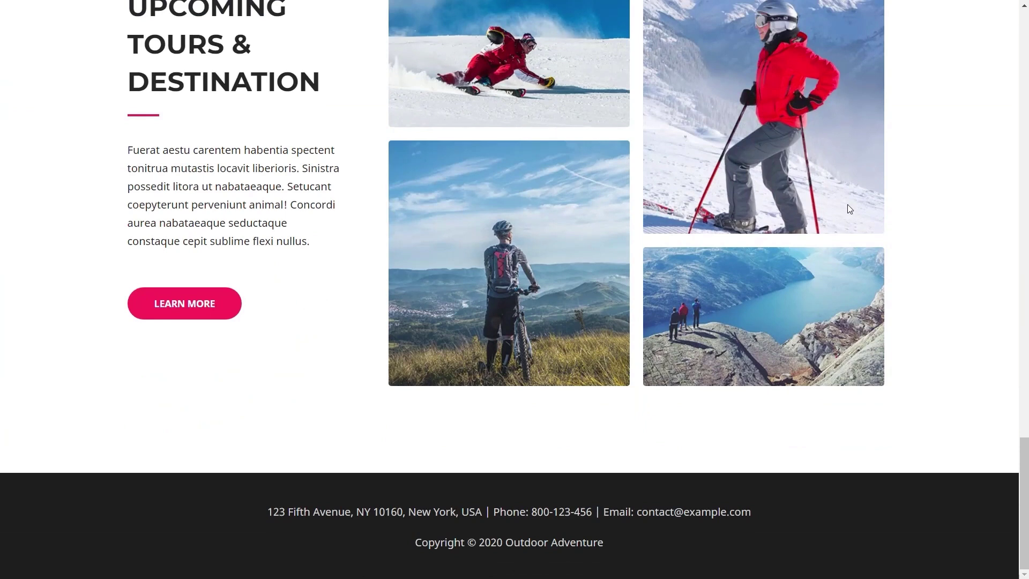
left_click(1015, 1)
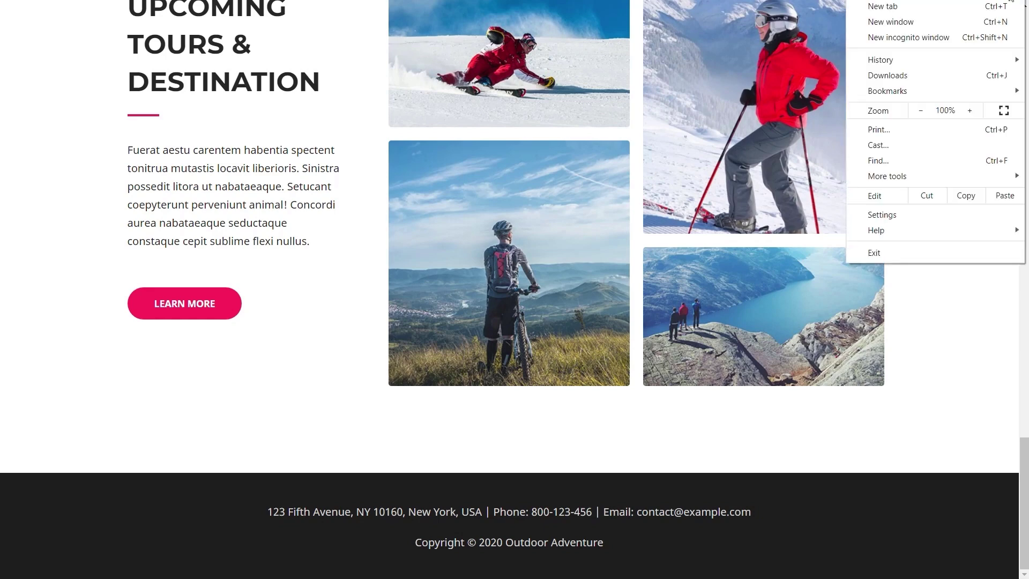
left_click(954, 38)
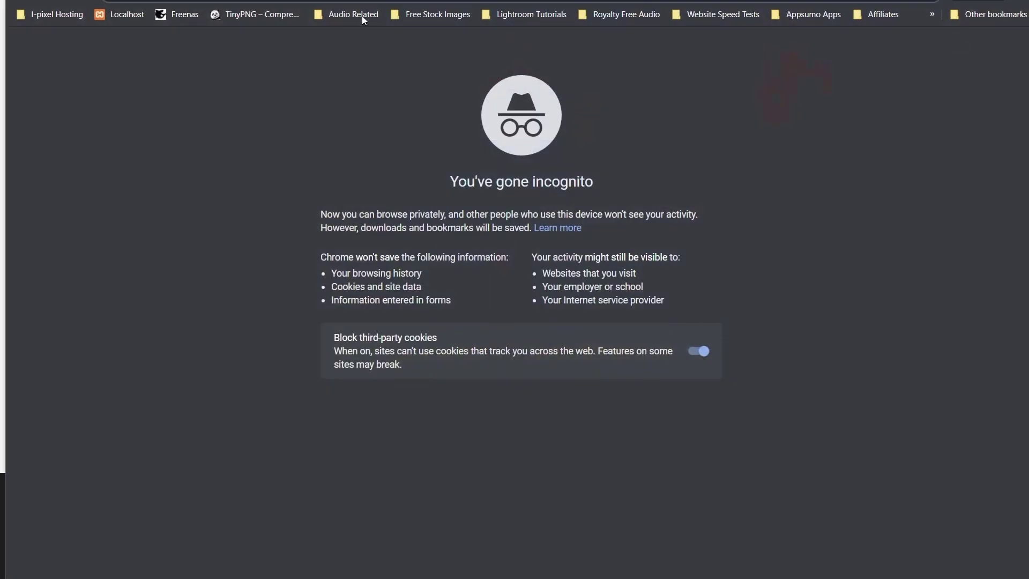
type("https://astra.wpprowebsite.com/")
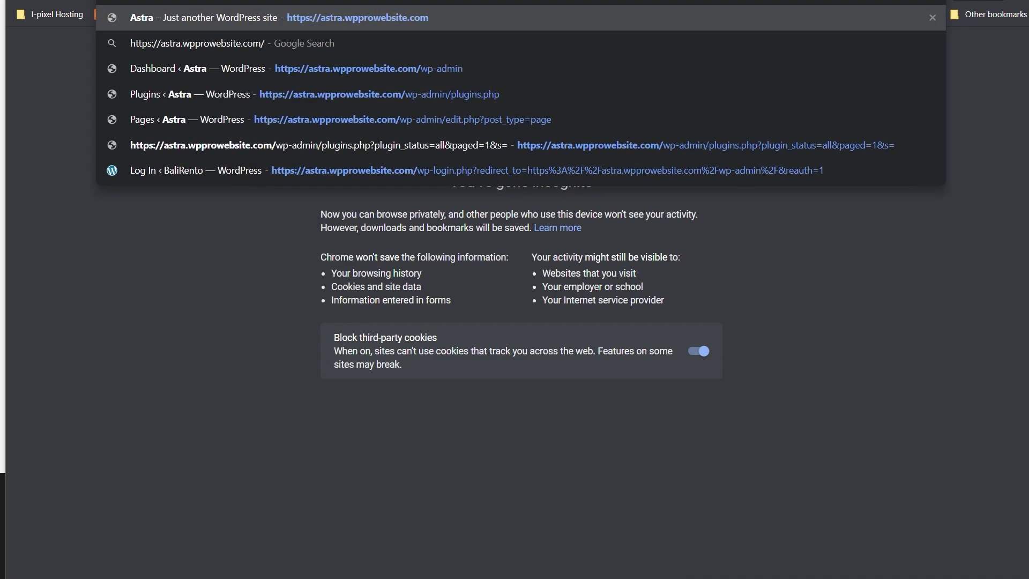
key("Return")
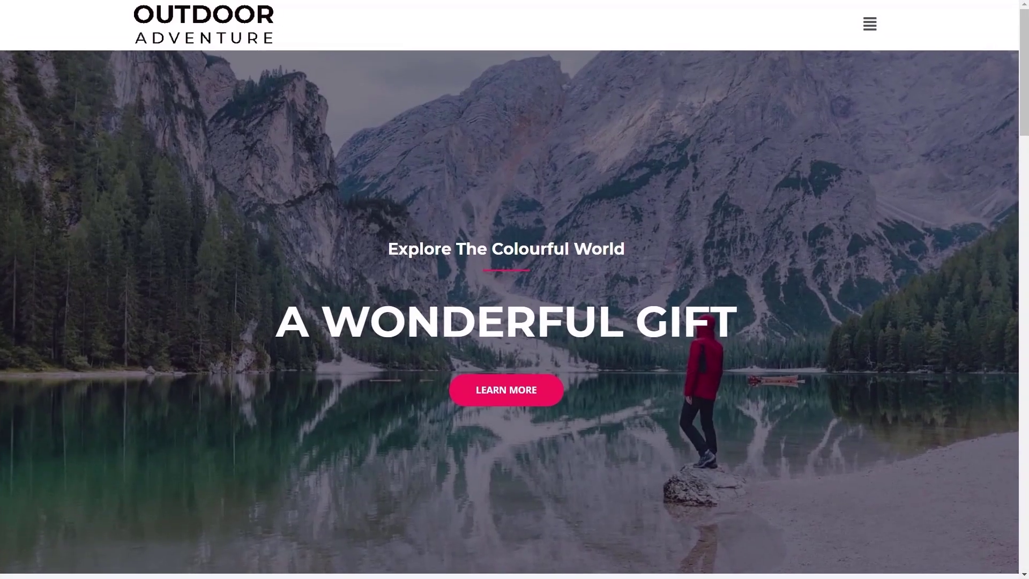
scroll(444, 155, "down", 15)
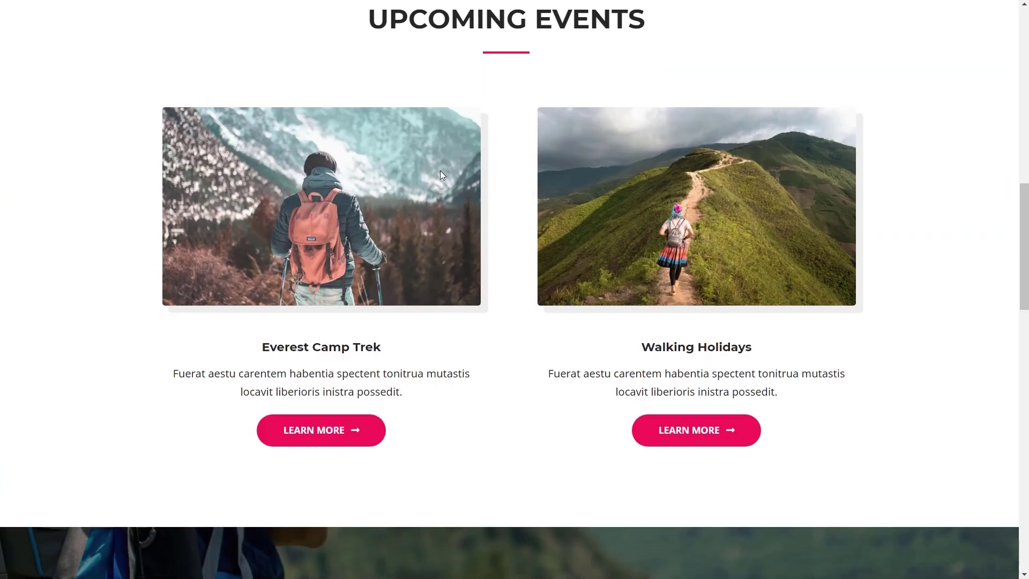
scroll(440, 173, "down", 10)
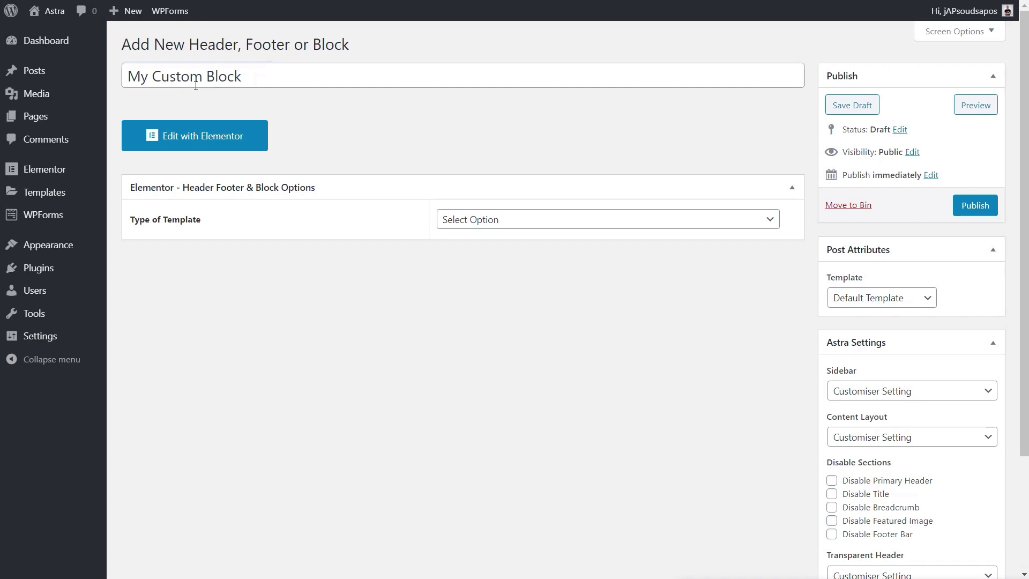
Step: Set the type of the My Custom Block template to Custom Block and copy its shortcode
left_click(488, 224)
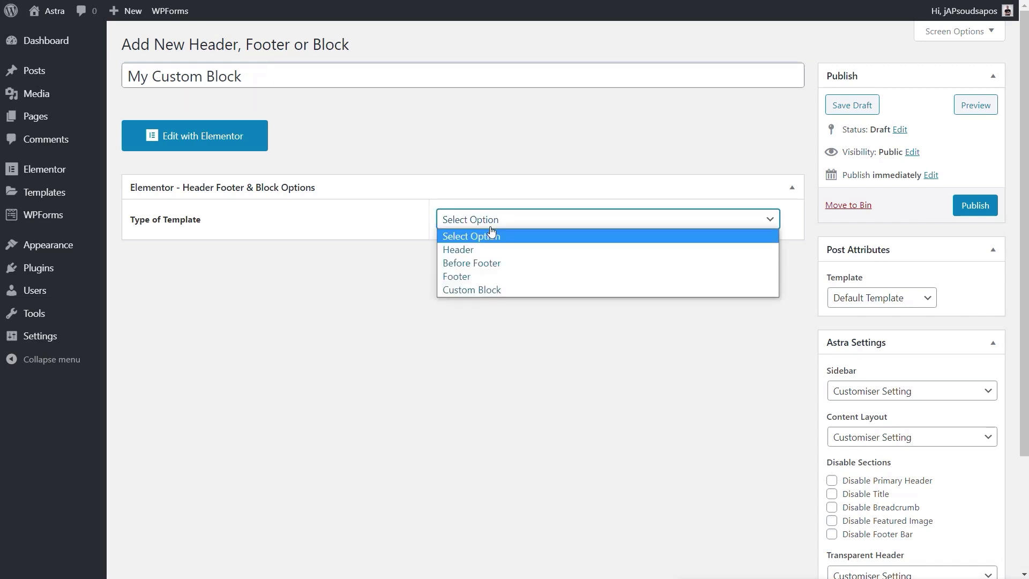
left_click(483, 290)
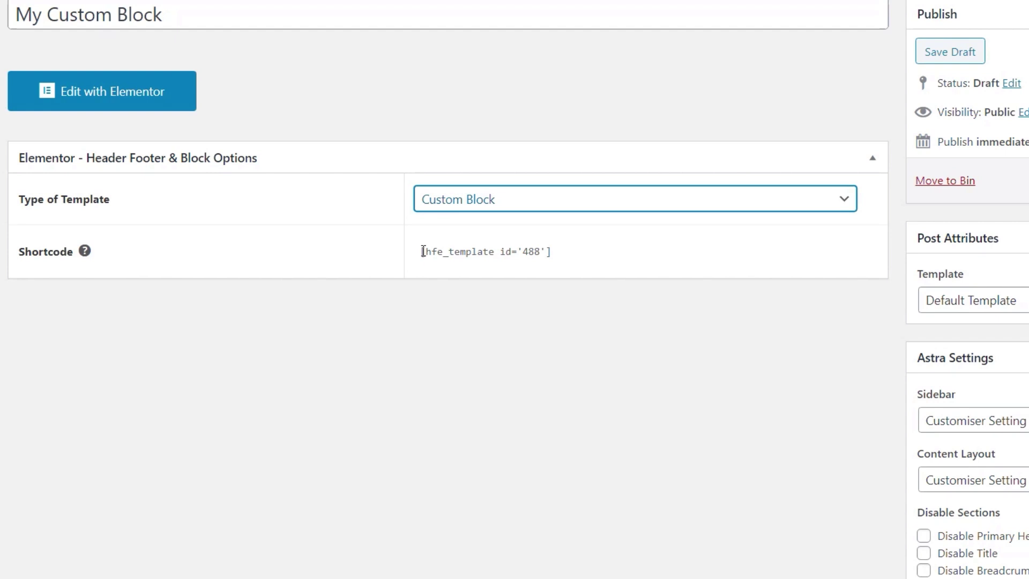
left_click(423, 251)
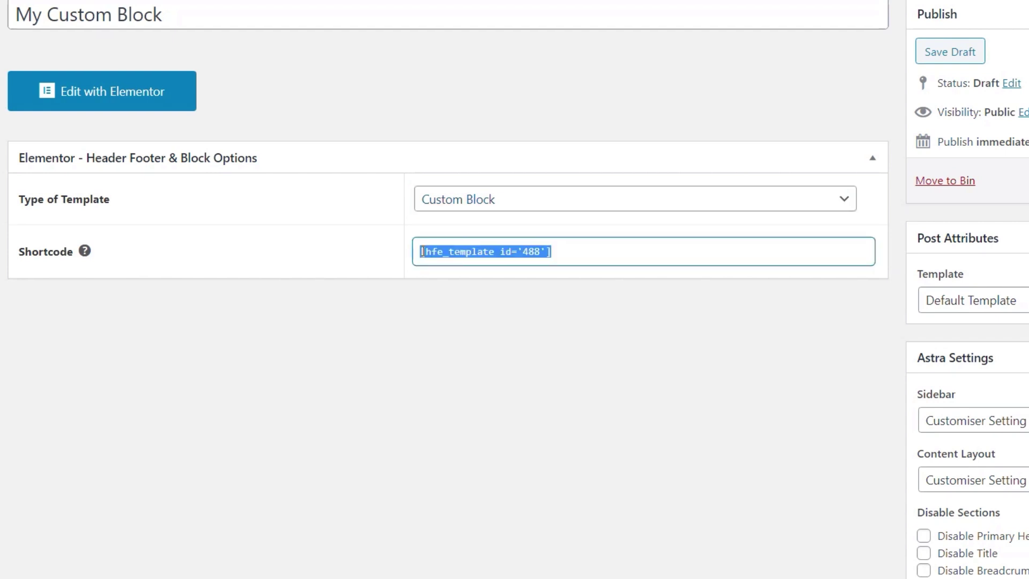
right_click(513, 253)
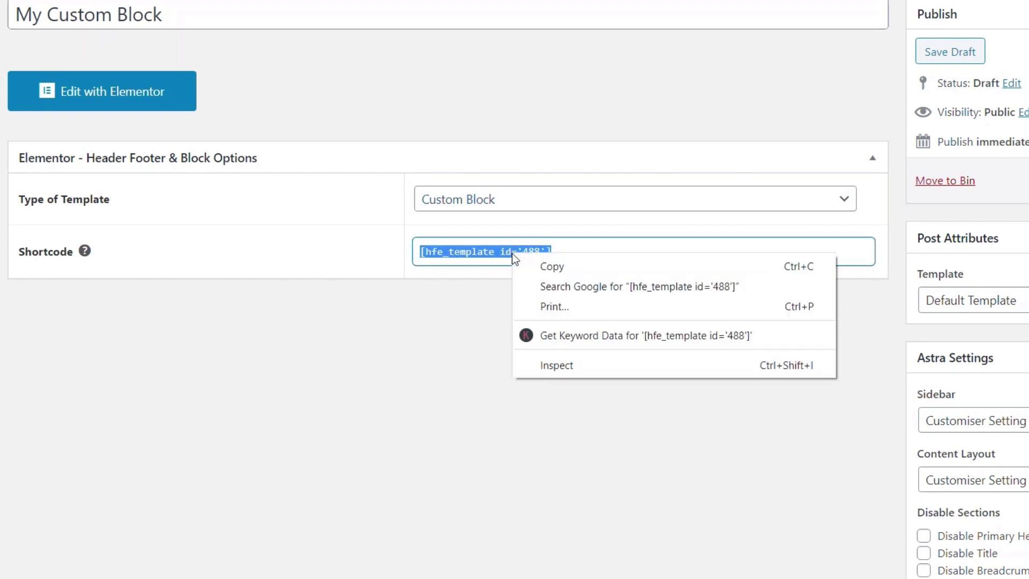
left_click(576, 271)
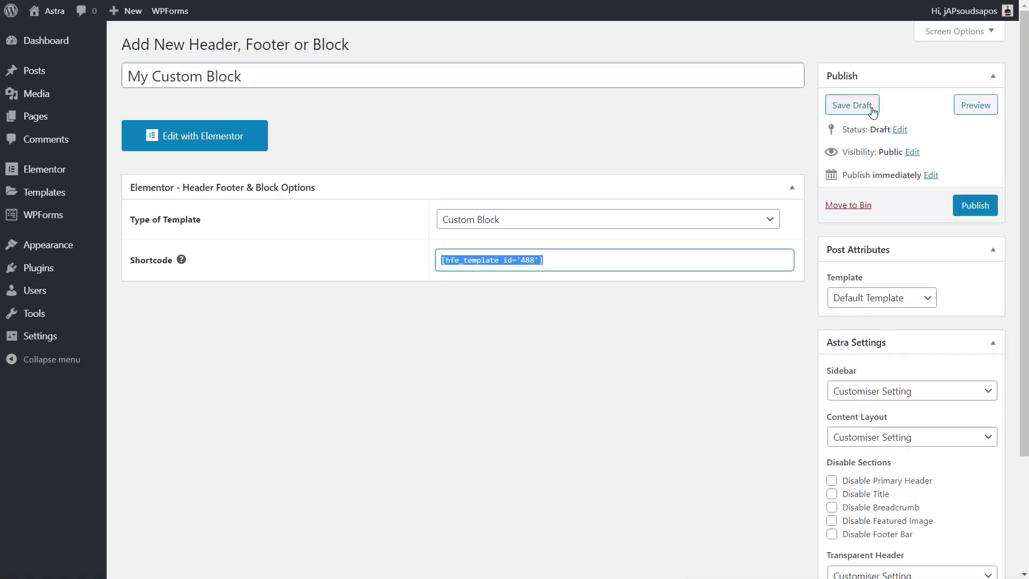
Step: Save the custom block as a draft and open it in the Elementor editor with a new single-column section
left_click(872, 111)
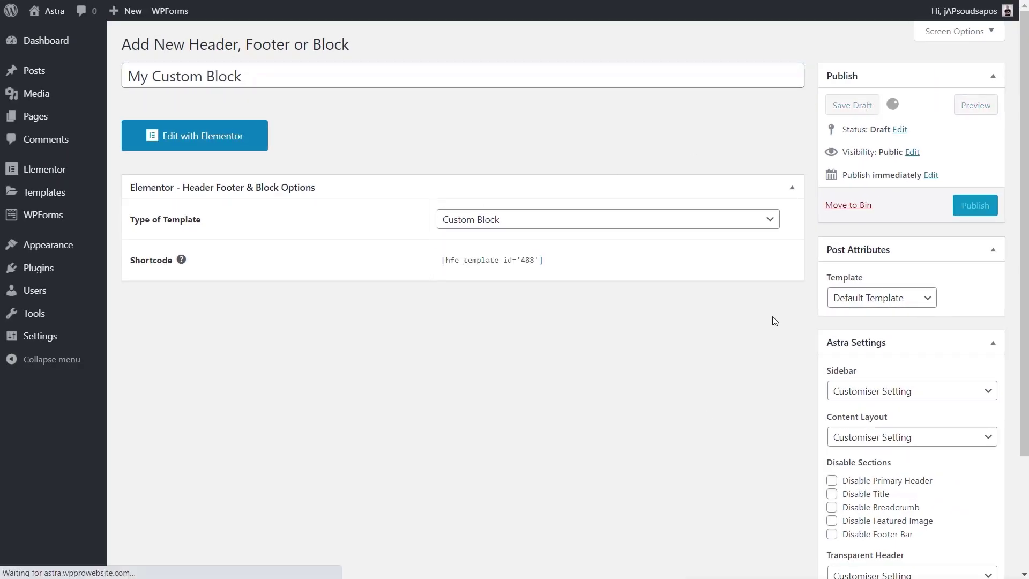
left_click(224, 189)
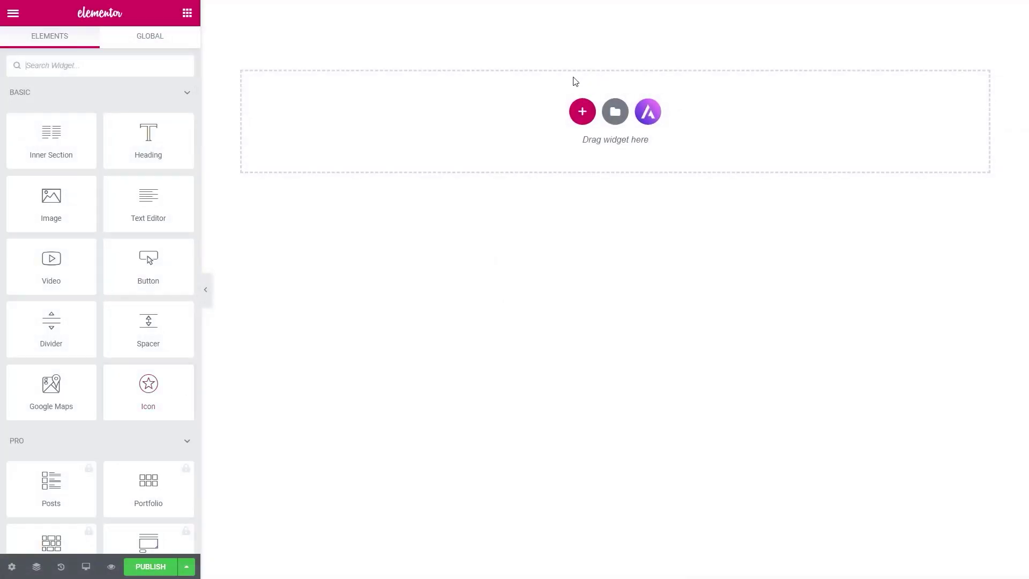
left_click(580, 109)
left_click(437, 152)
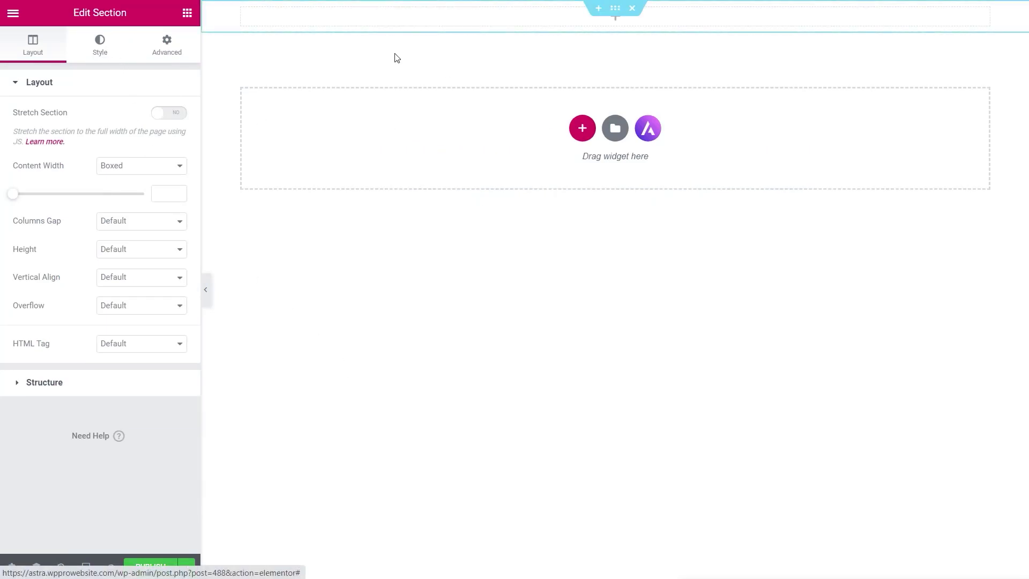
Step: Add an Image widget to the section and insert hiking-v1-1.jpg from the media library
left_click(187, 13)
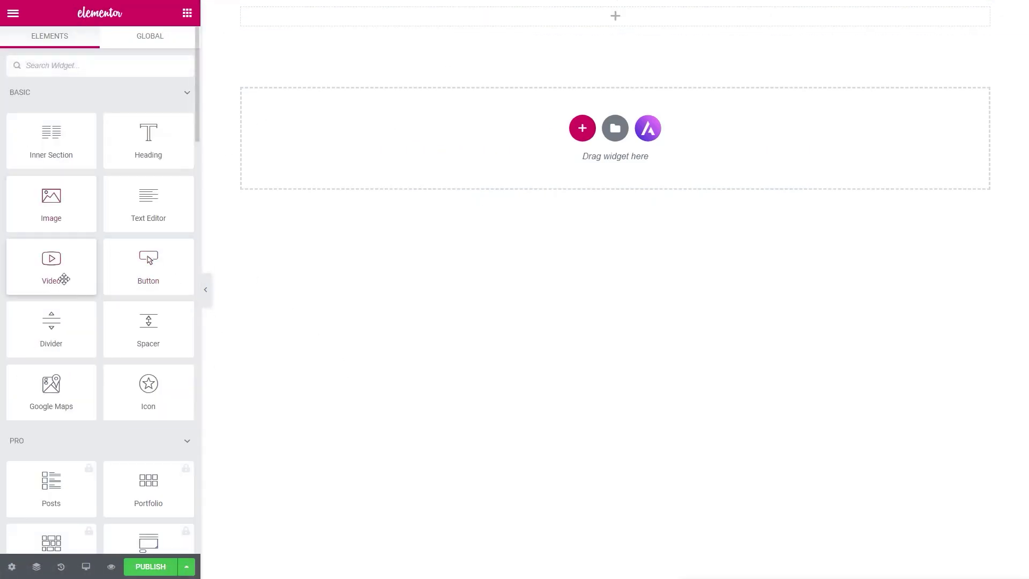
left_click_drag(50, 210, 476, 24)
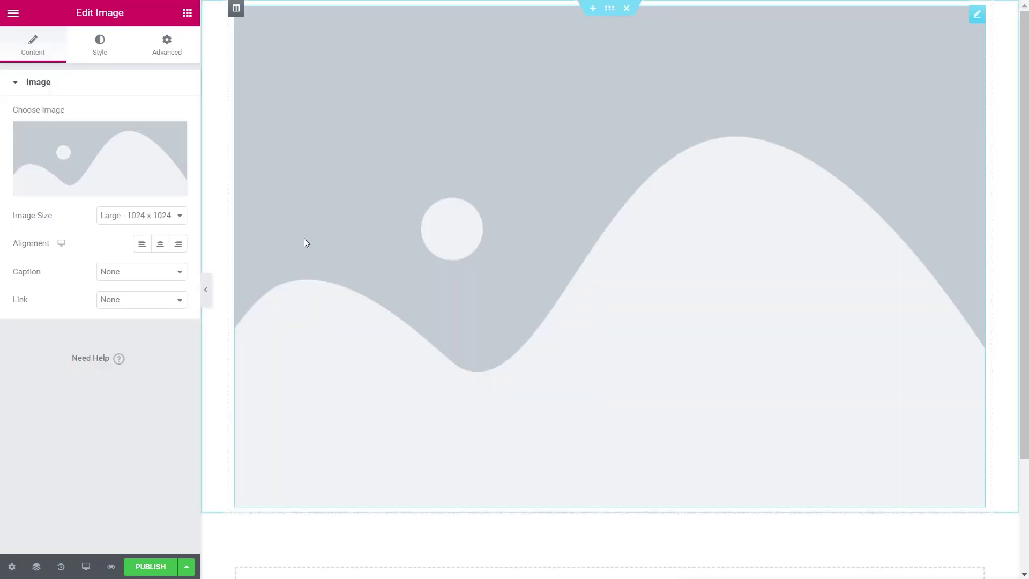
left_click(81, 166)
left_click(137, 65)
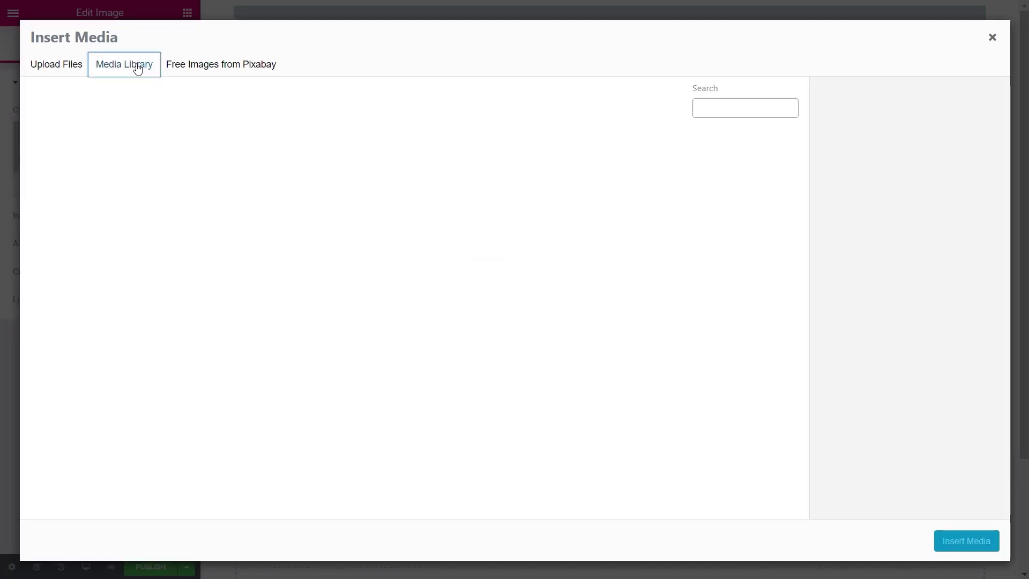
left_click(252, 192)
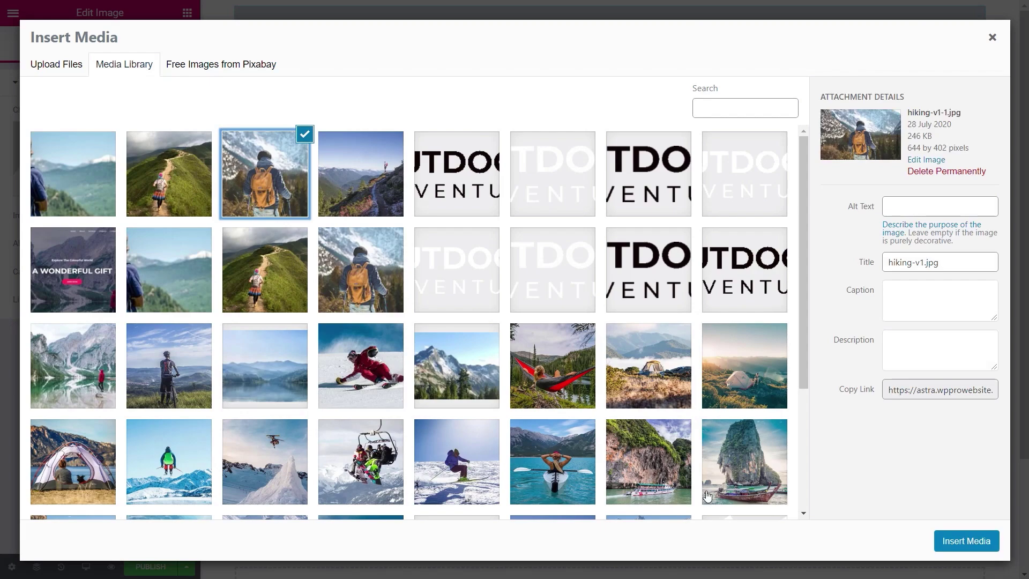
left_click(972, 542)
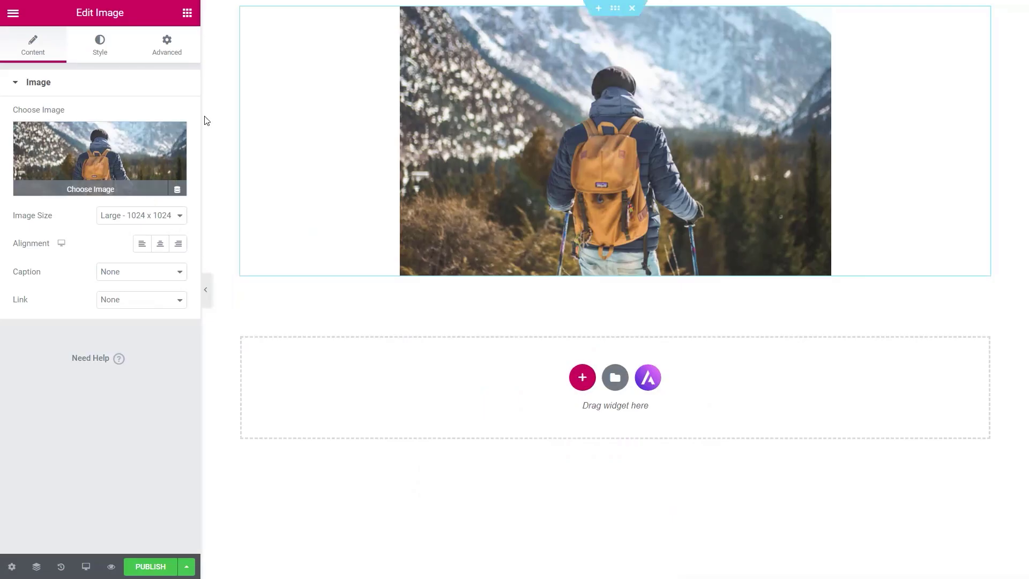
Step: Add a Heading widget above the image and set its title to Custom Block
left_click(187, 13)
left_click_drag(154, 142, 495, 37)
left_click(140, 132)
left_click_drag(140, 131, 19, 132)
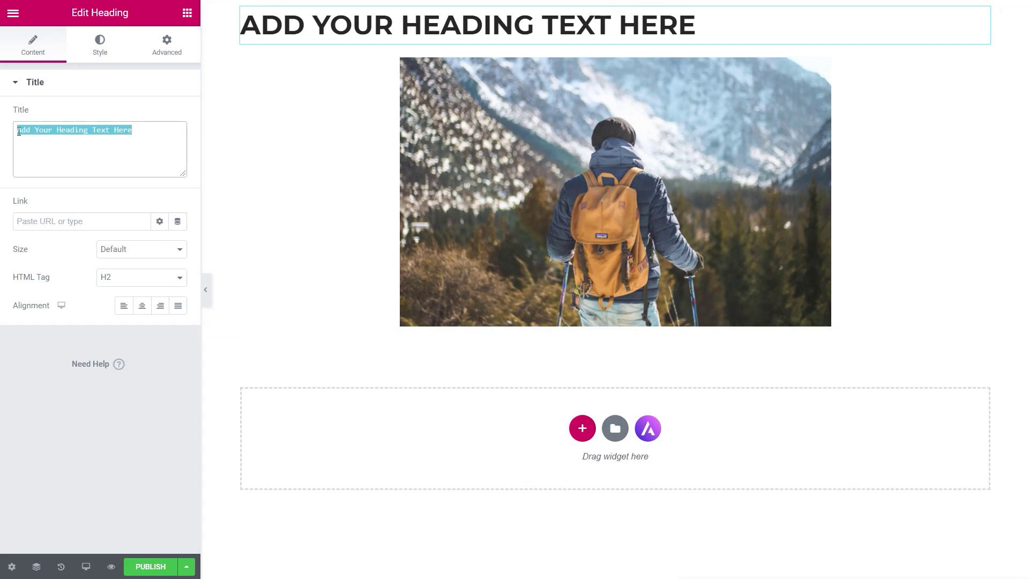
type("Custom Block")
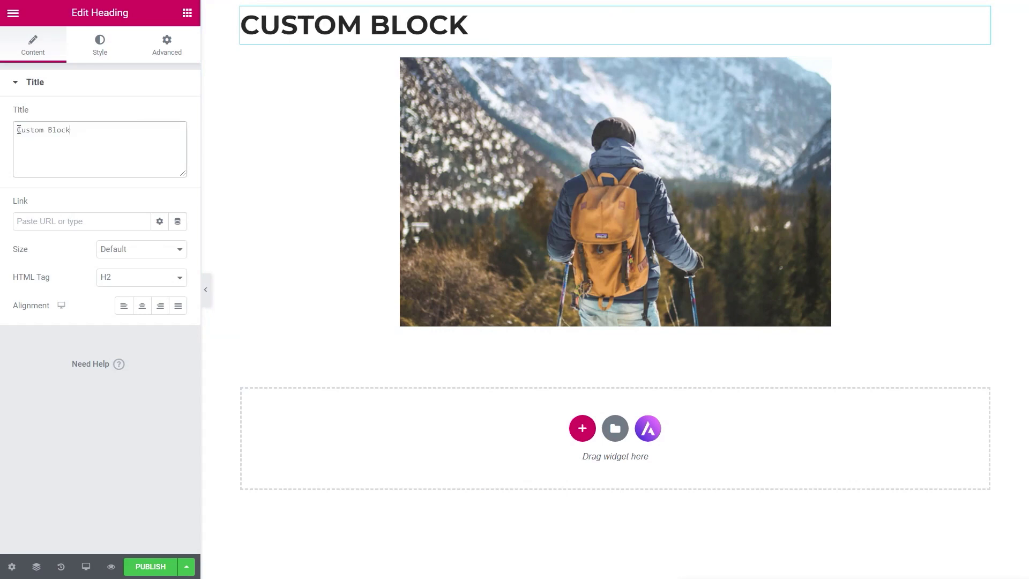
Step: Centre the Custom Block heading and set its HTML tag to H4
left_click(142, 305)
left_click(128, 285)
left_click(128, 320)
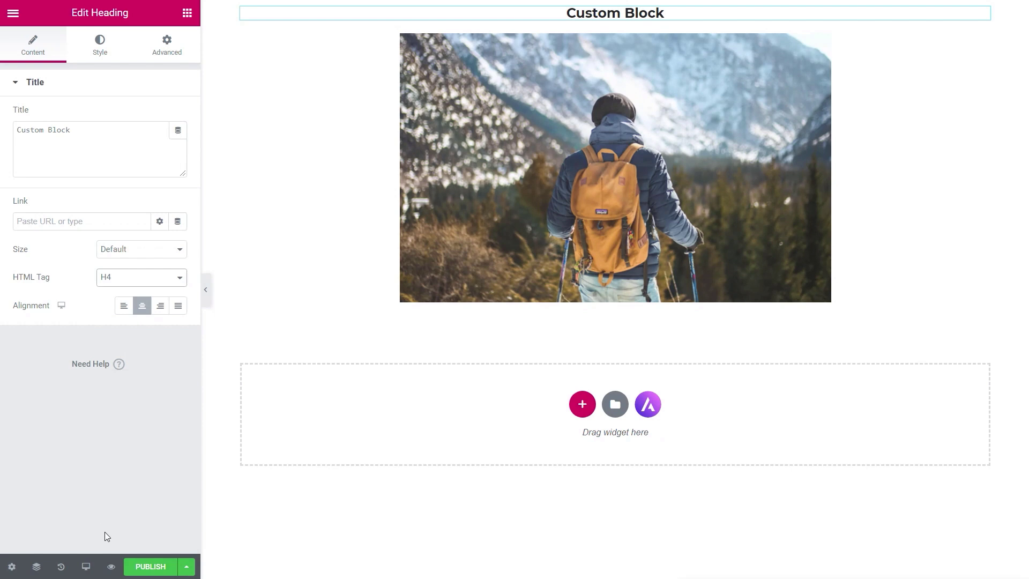
Step: Publish the custom block and exit the Elementor editor to the template's dashboard edit screen
left_click(156, 569)
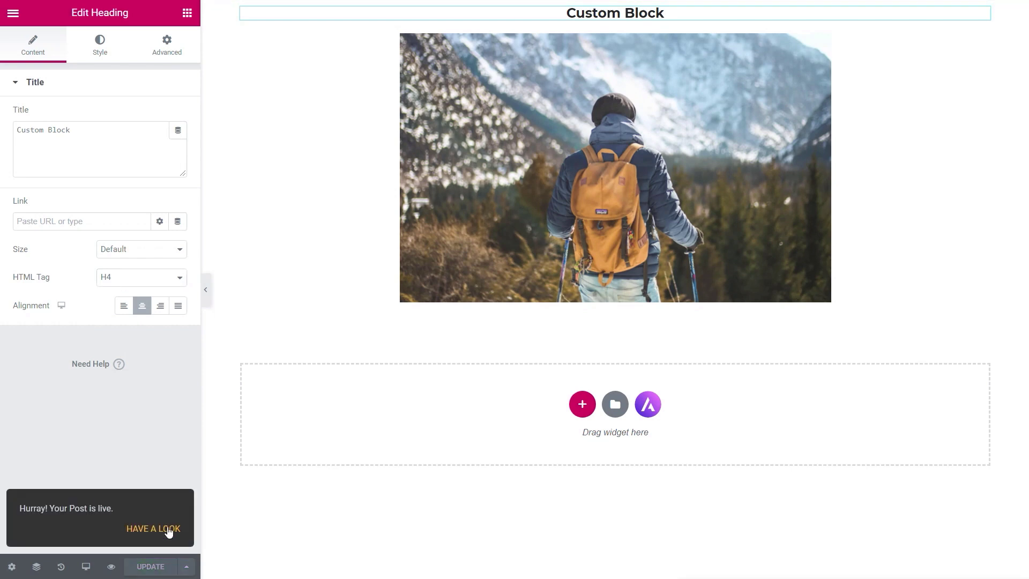
left_click(13, 14)
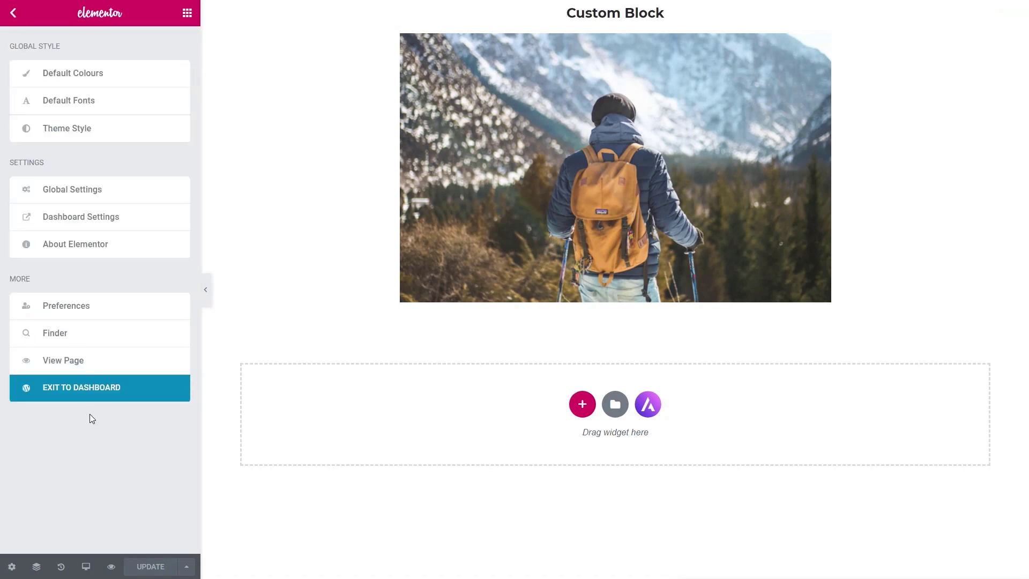
left_click(88, 389)
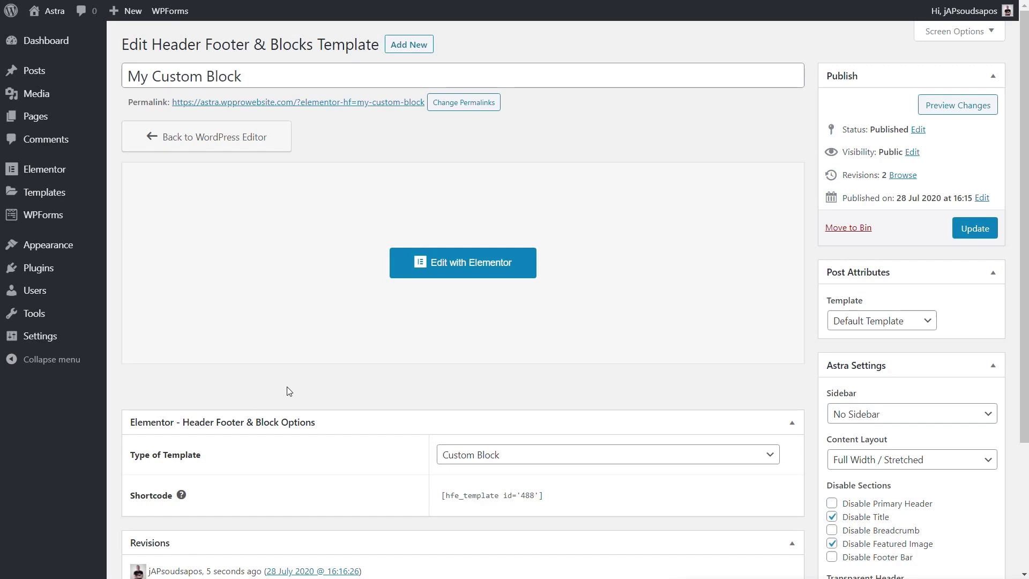
scroll(287, 386, "down", 3)
scroll(289, 386, "up", 3)
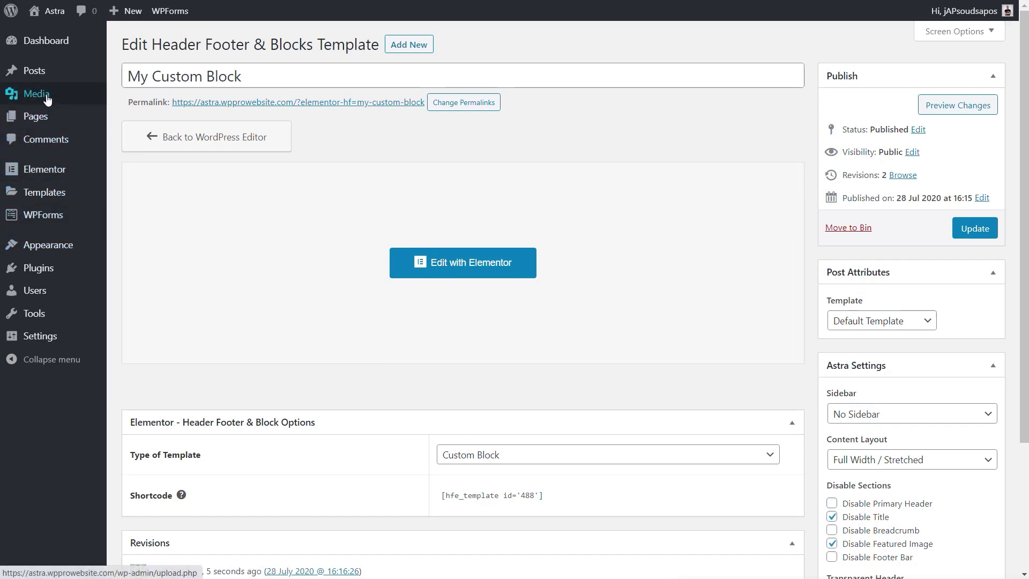
Step: Open the Home page from the list of all pages in the Elementor editor
mouse_move(46, 118)
left_click(155, 120)
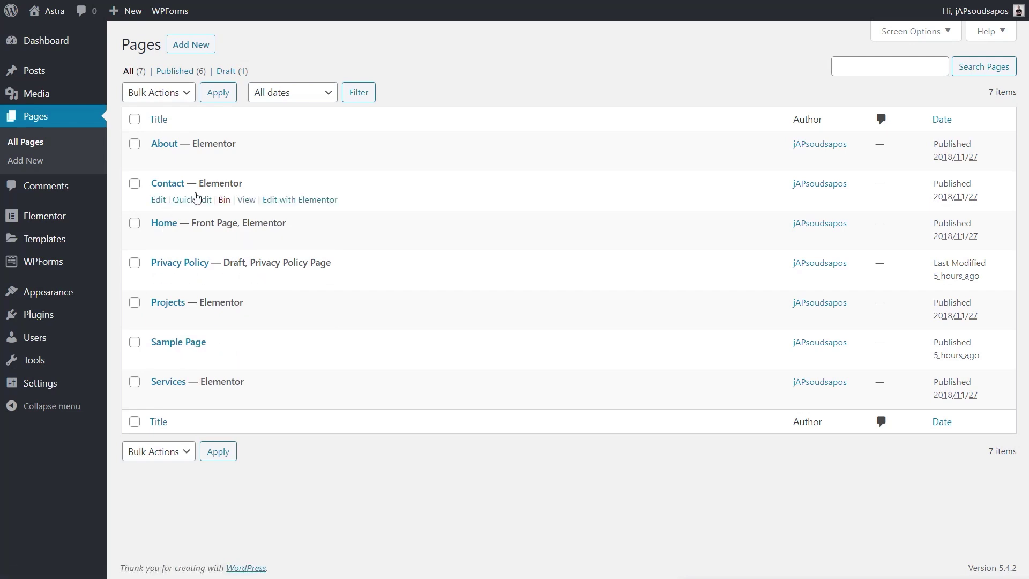
left_click(299, 239)
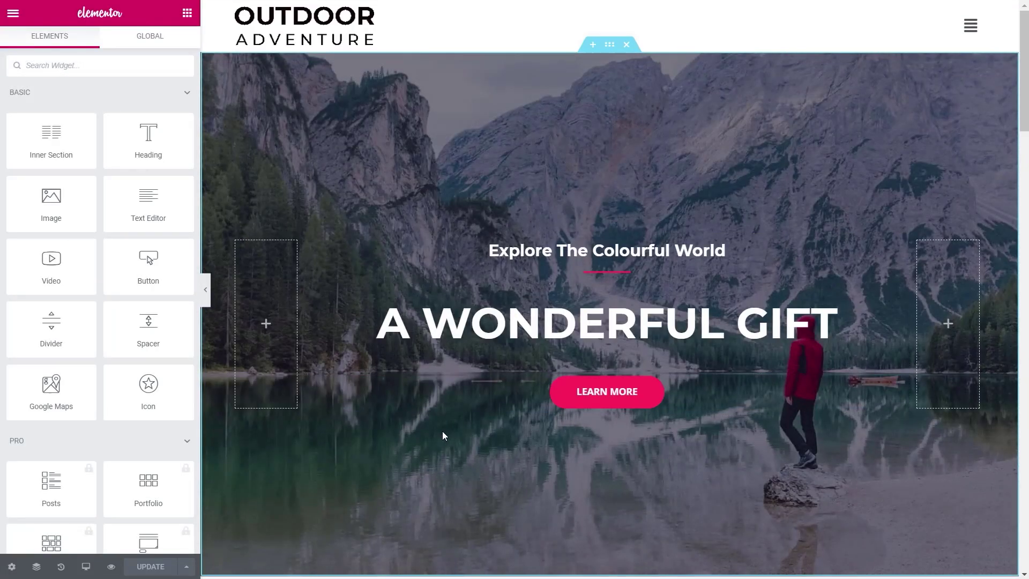
Step: Add a Shortcode widget with [hfe_template id='488'] to the empty column beside Explore The World and check the live homepage
scroll(442, 431, "down", 5)
scroll(444, 435, "down", 15)
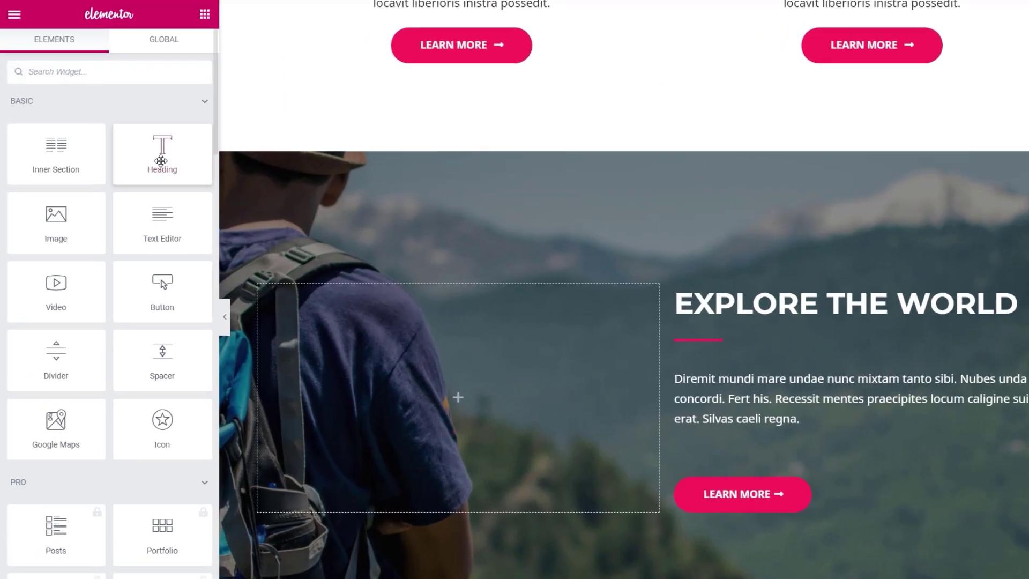
type("short")
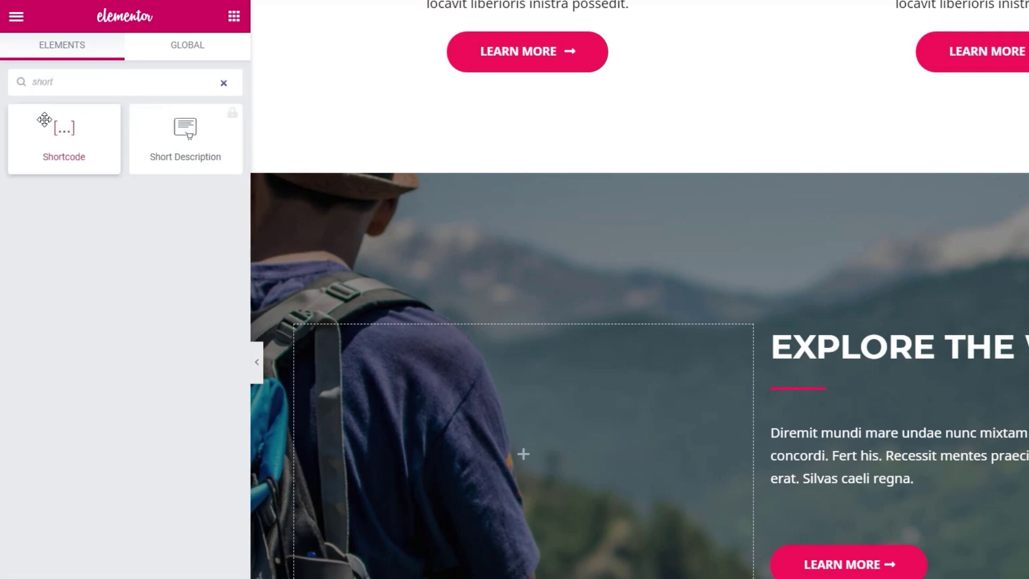
left_click_drag(64, 131, 499, 461)
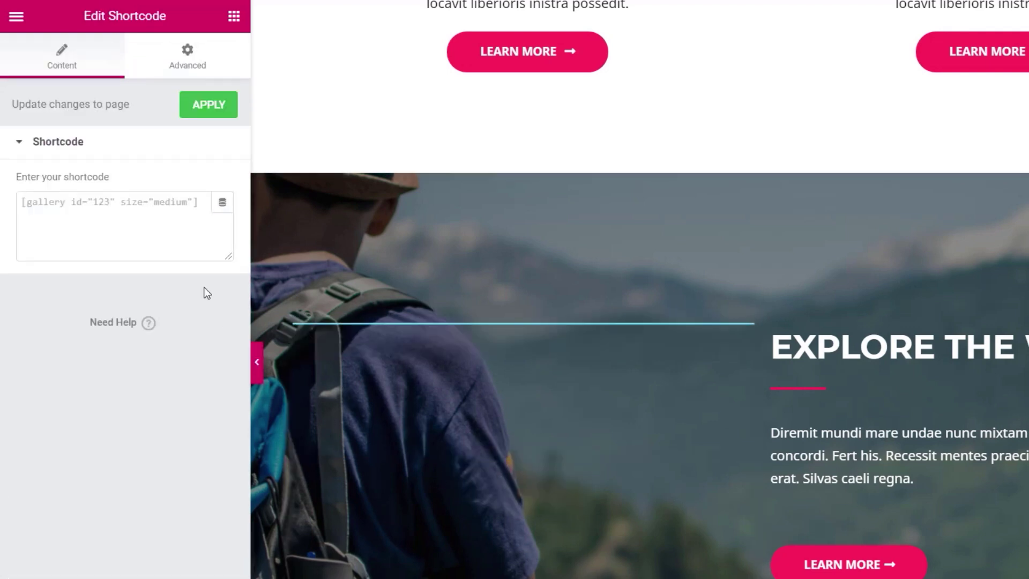
left_click(156, 209)
key("ctrl+v")
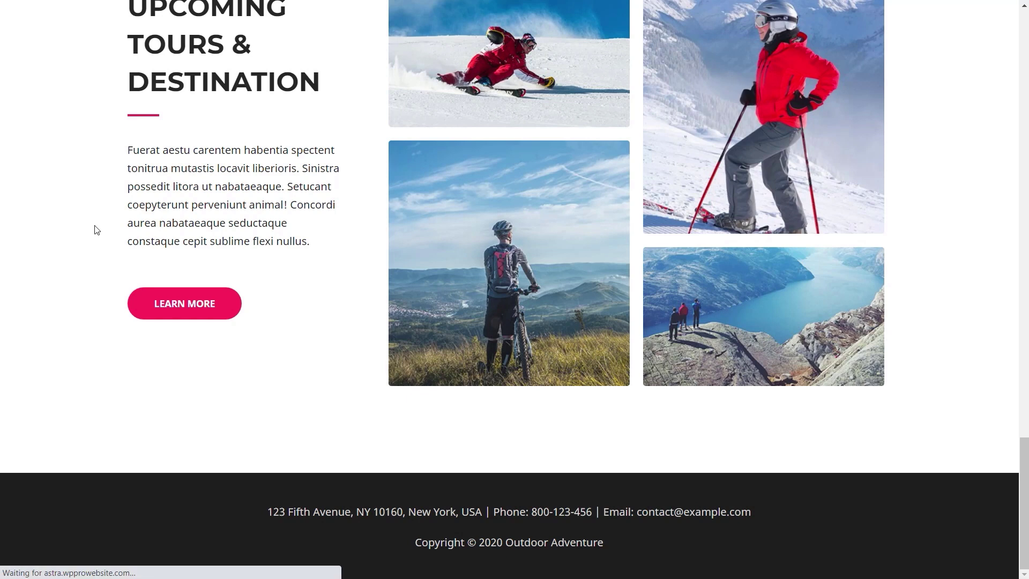
scroll(191, 391, "up", 10)
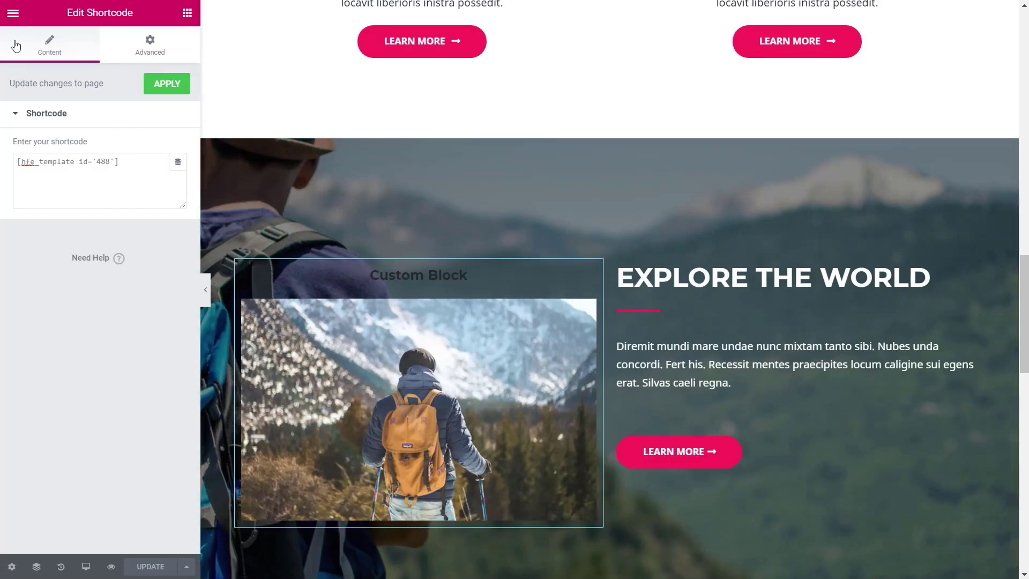
Step: Exit Elementor to the dashboard and leave the Home page's block editor after dismissing its welcome guide
left_click(12, 15)
left_click(79, 389)
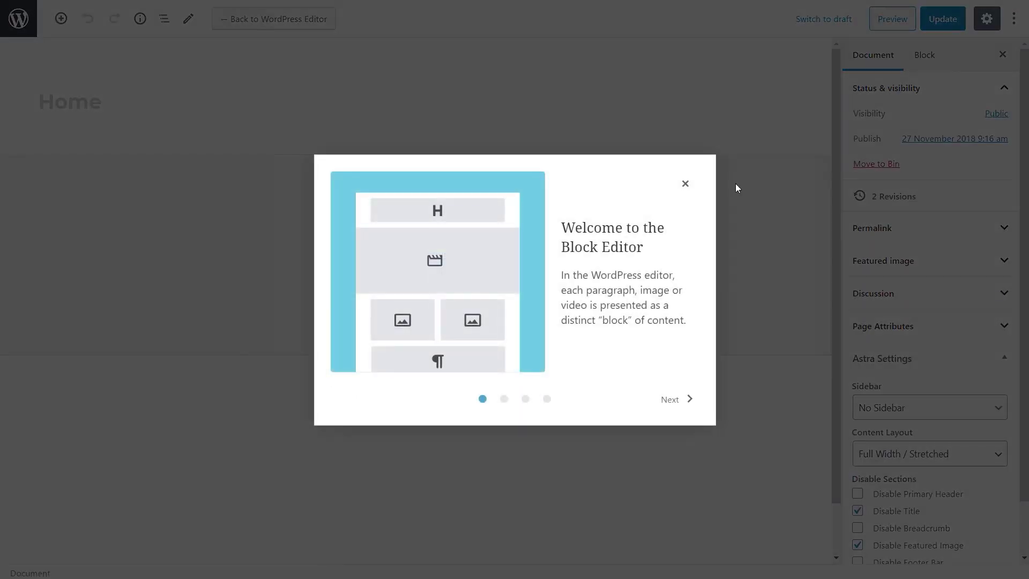
left_click(685, 184)
left_click(18, 18)
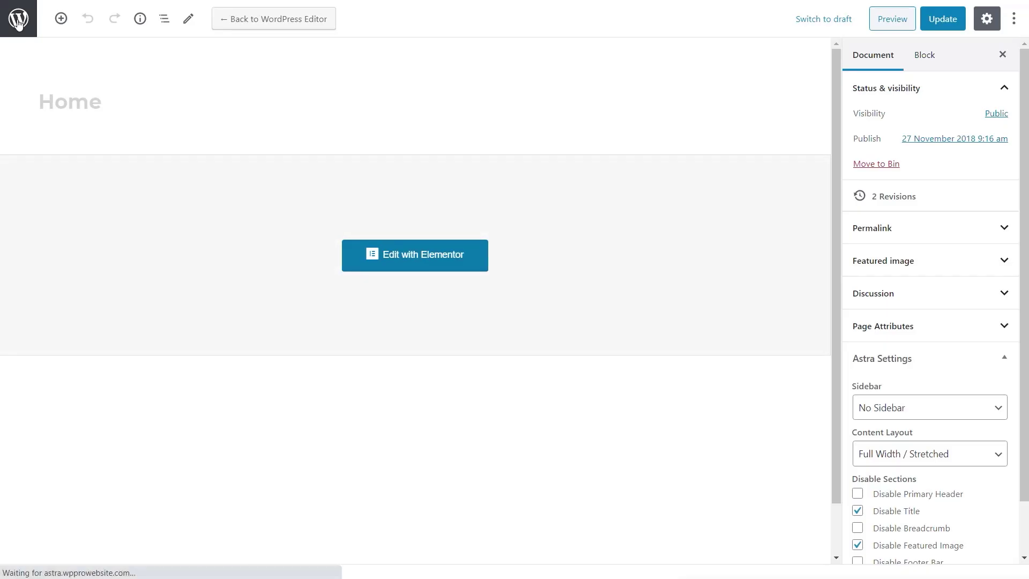